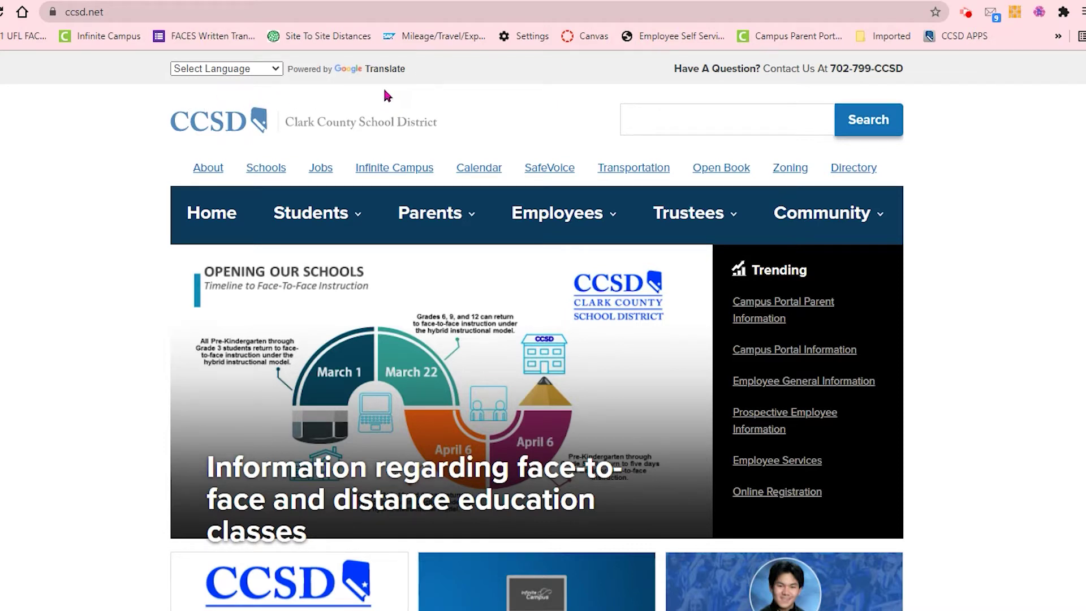
Check which languages the CCSD site can be translated into, then close the list without choosing one.
{"action": "left_click", "coordinate": [278, 72]}
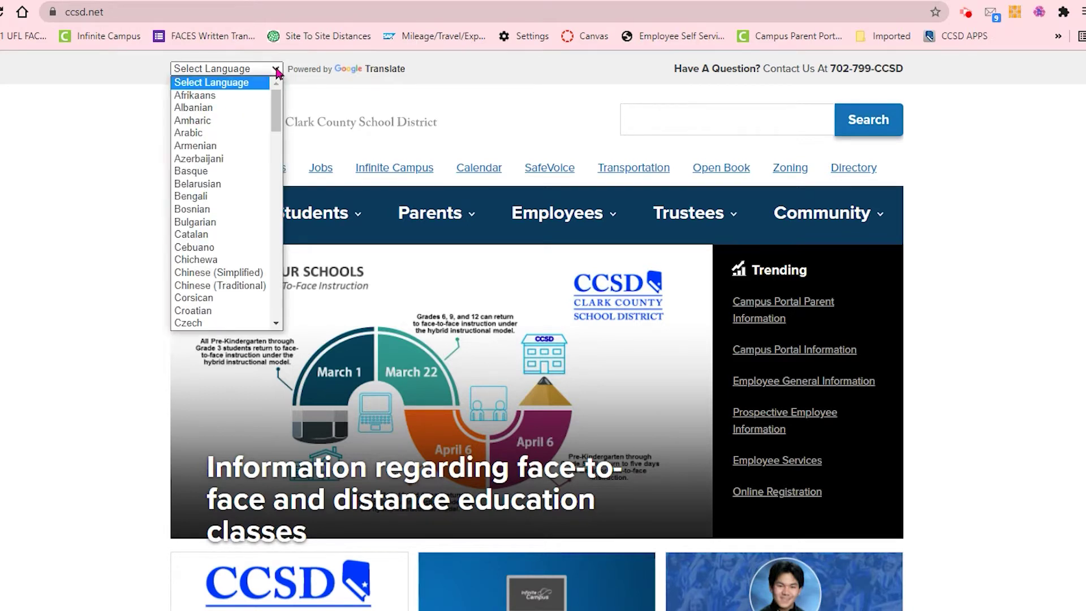
{"action": "mouse_move", "coordinate": [278, 114]}
{"action": "left_mouse_down"}
{"action": "mouse_move", "coordinate": [276, 226]}
{"action": "mouse_move", "coordinate": [277, 104]}
{"action": "left_mouse_up"}
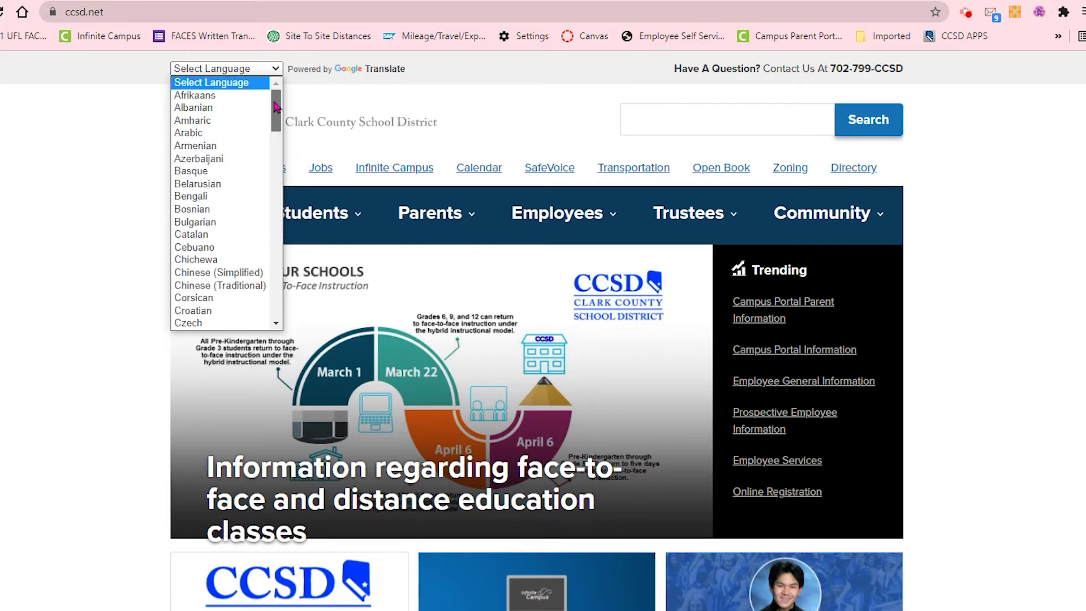
{"action": "left_click", "coordinate": [507, 79]}
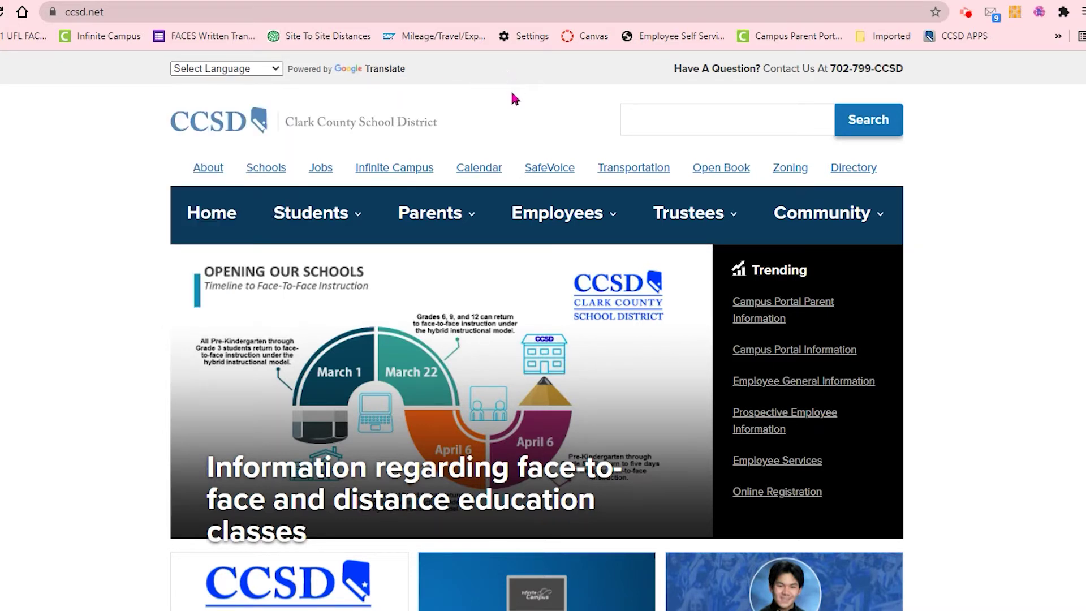
Open the Online Registration page and scroll down to the Campus Parent and OLR icons.
{"action": "left_click", "coordinate": [770, 500]}
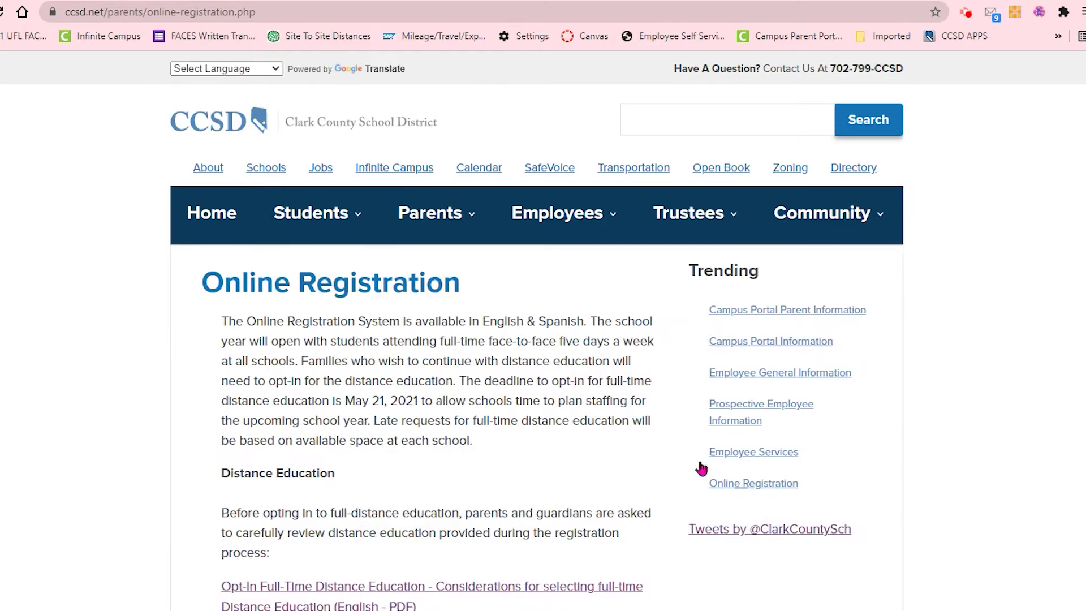
{"action": "scroll", "coordinate": [645, 429], "scroll_direction": "down", "scroll_amount": 7}
{"action": "scroll", "coordinate": [645, 430], "scroll_direction": "down", "scroll_amount": 5}
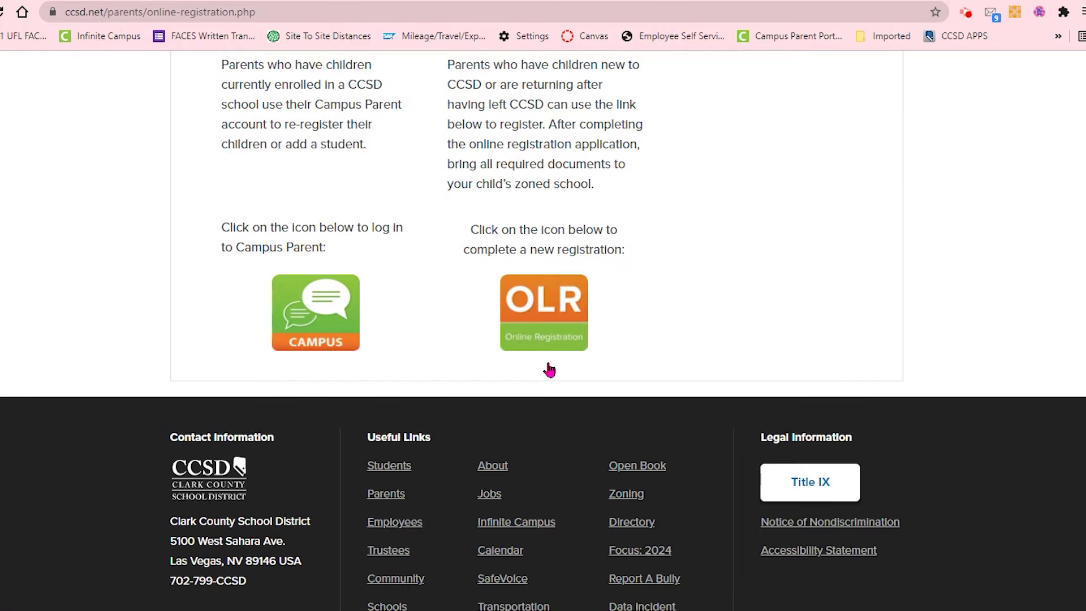
Choose Campus Parent from the Campus portal, check its Language list, and log in.
{"action": "left_click", "coordinate": [326, 329]}
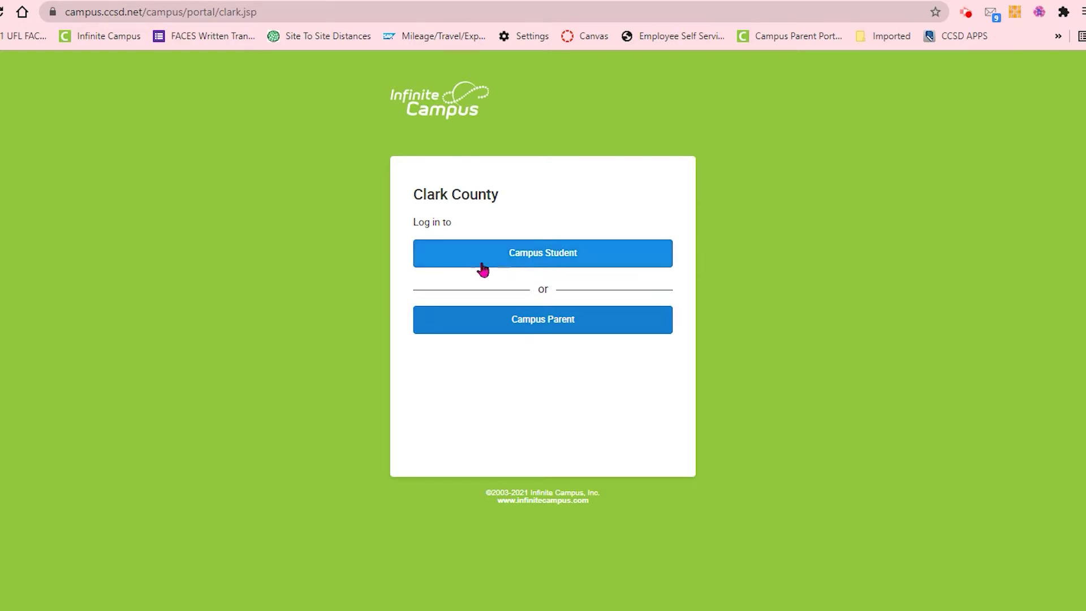
{"action": "left_click", "coordinate": [555, 331]}
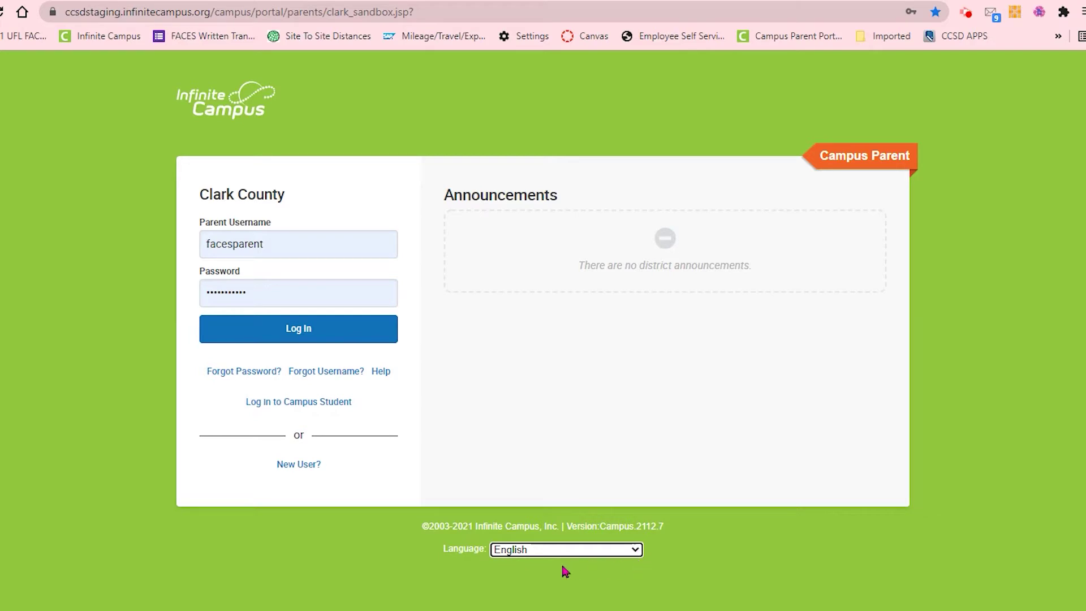
{"action": "left_click", "coordinate": [637, 552]}
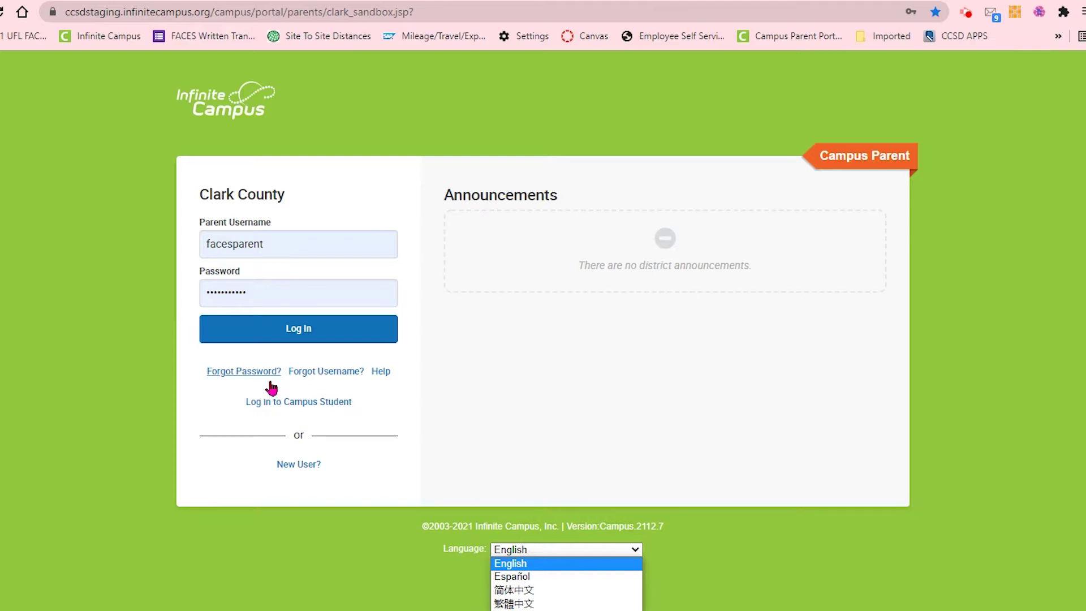
{"action": "left_click", "coordinate": [293, 335]}
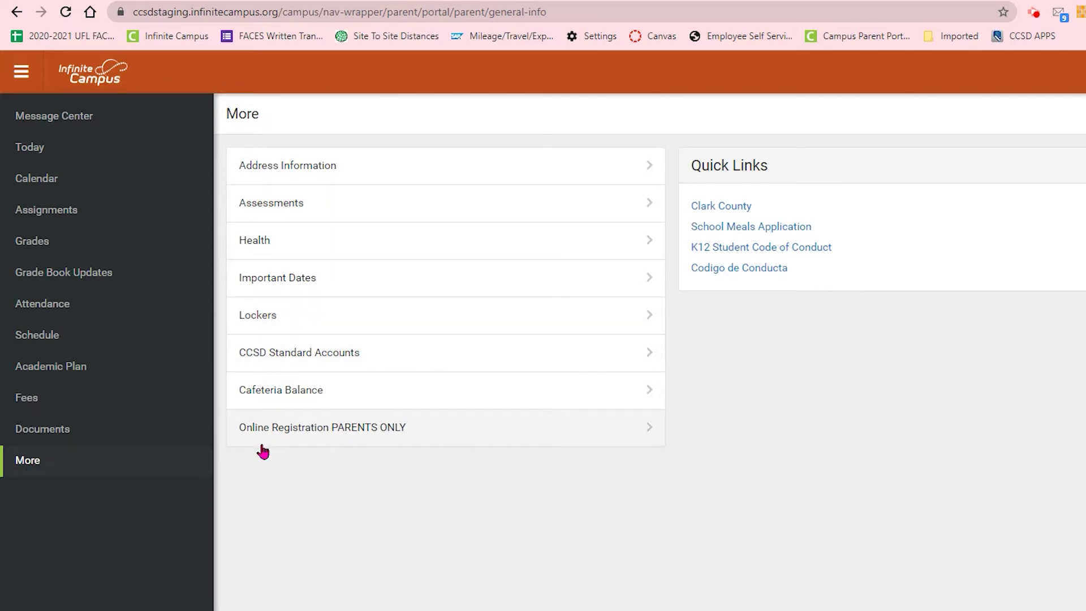
Go to Online Registration PARENTS ONLY and open Existing Student Registration for enrolled students.
{"action": "left_click", "coordinate": [365, 445]}
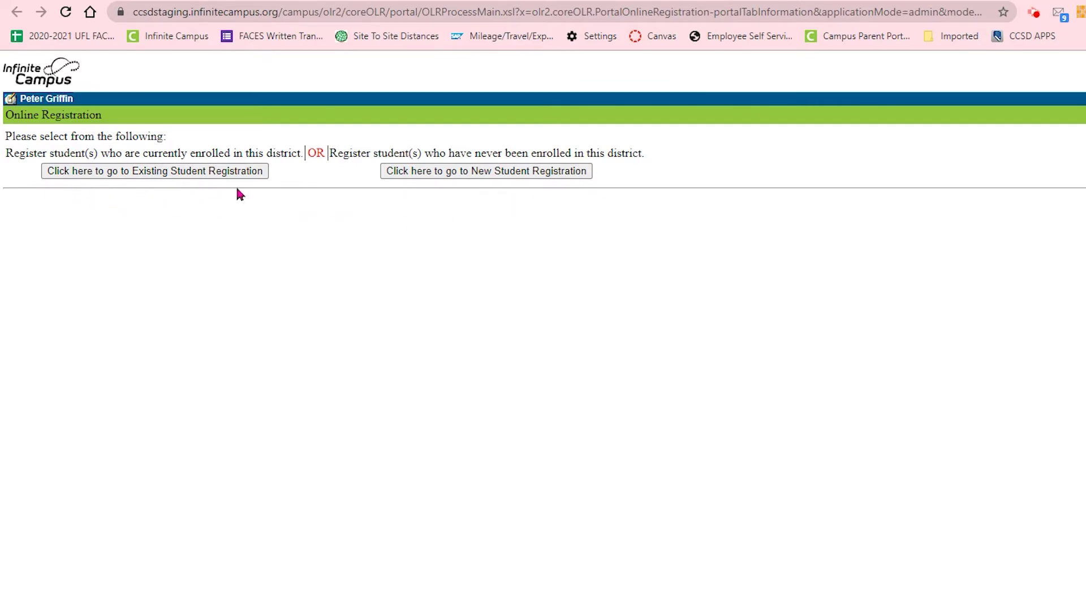
{"action": "left_click", "coordinate": [224, 173]}
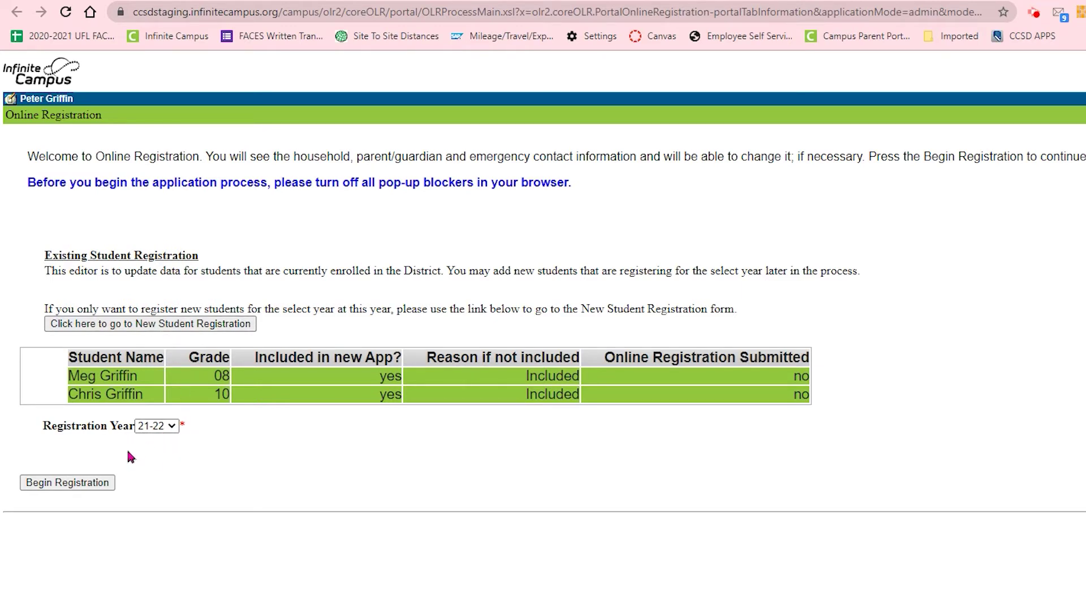
Begin the 21-22 registration in English, sign the attestation with the parent's full name, and start the application.
{"action": "left_click", "coordinate": [75, 488]}
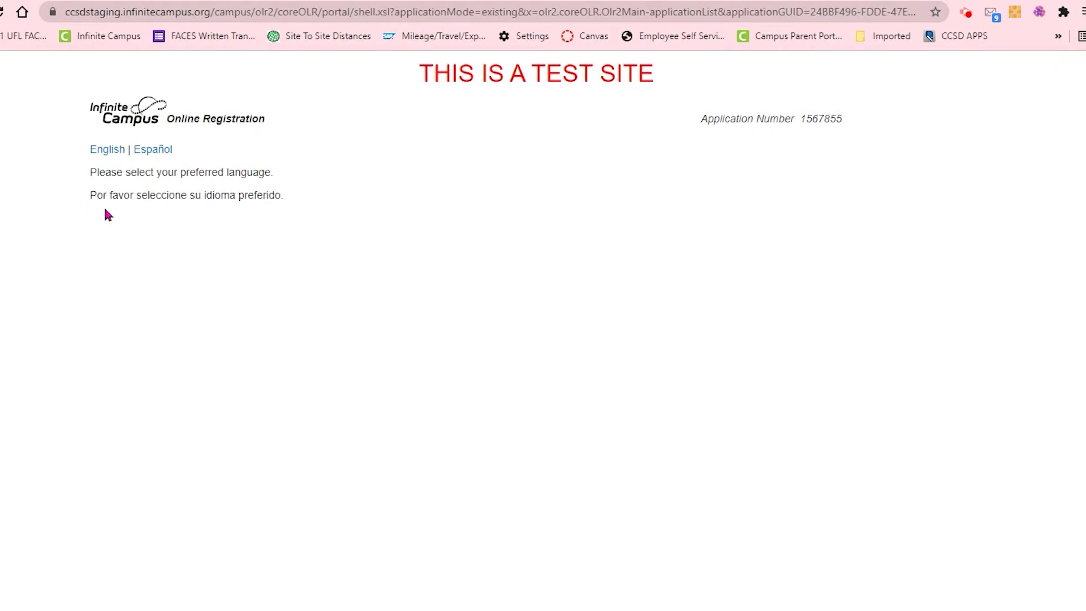
{"action": "left_click", "coordinate": [115, 154]}
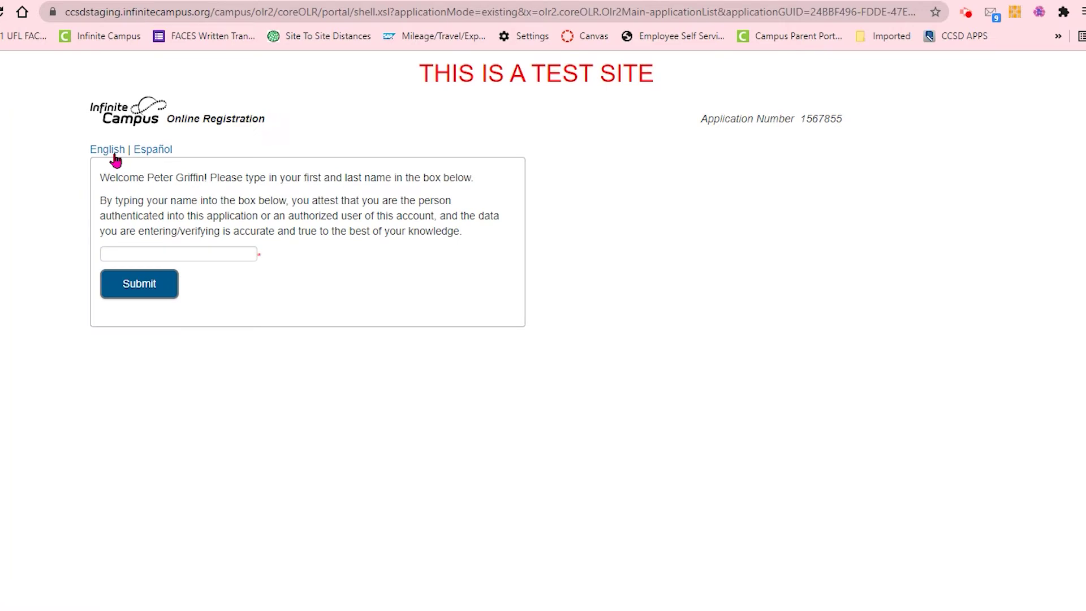
{"action": "left_click", "coordinate": [123, 255]}
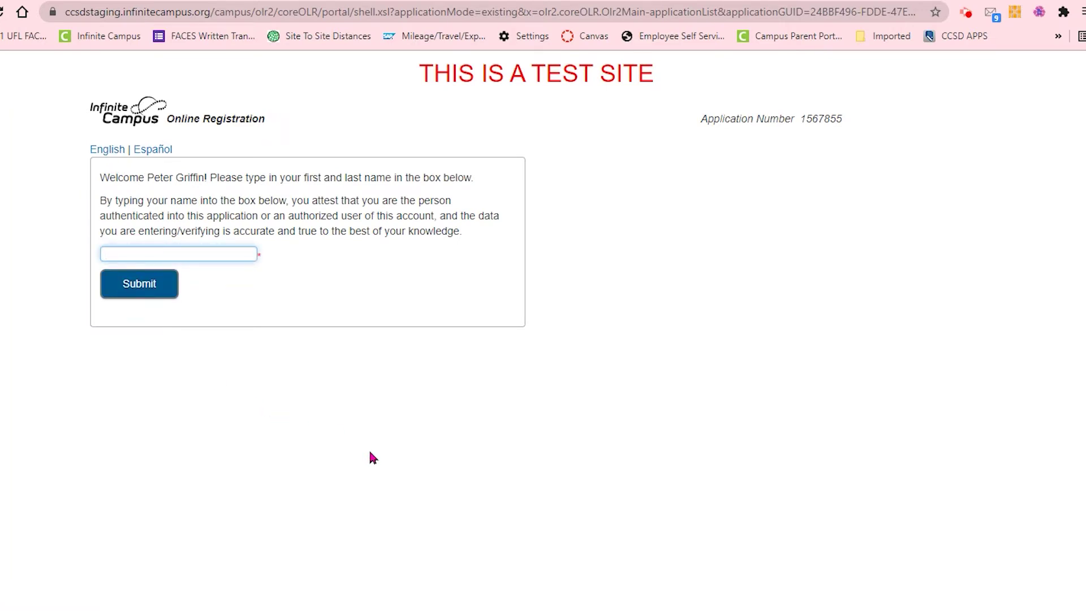
{"action": "type", "text": "Peter Griffin"}
{"action": "left_click", "coordinate": [142, 284]}
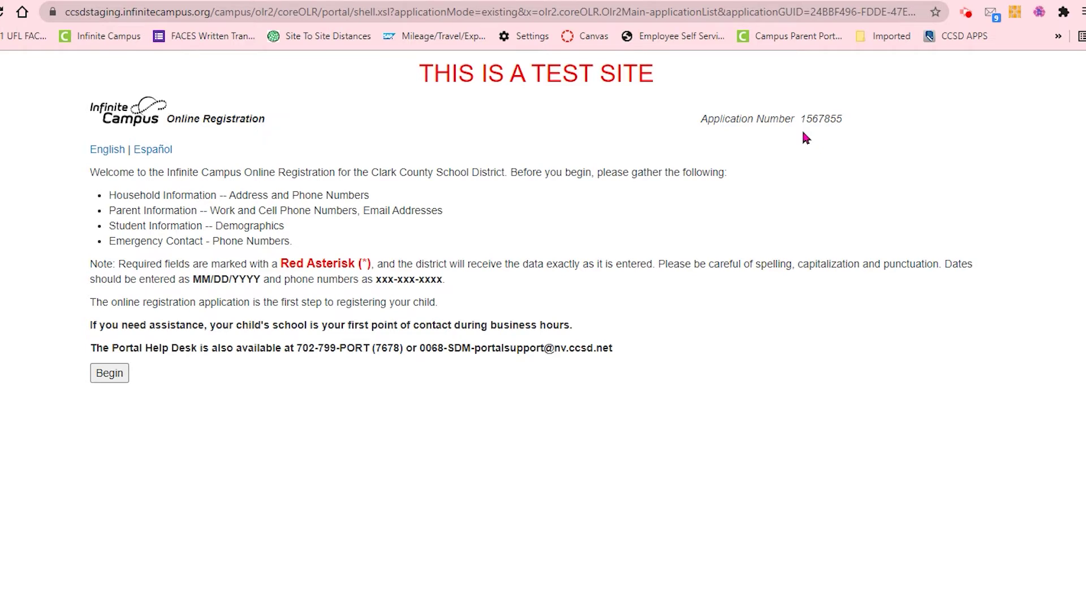
{"action": "left_click", "coordinate": [112, 374]}
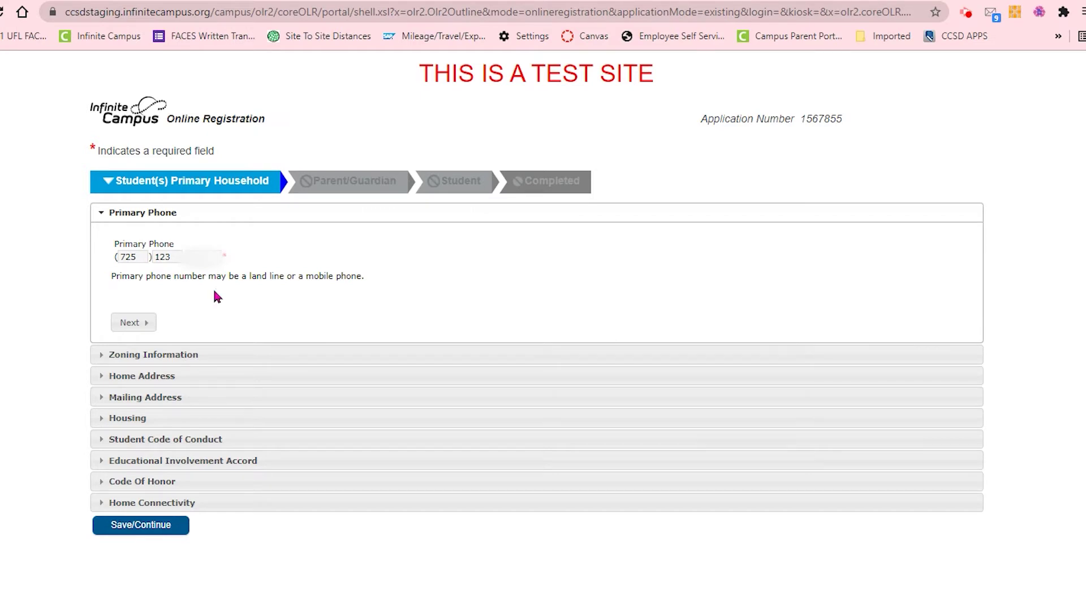
Accept the primary phone and zoning information to reach Home Address.
{"action": "left_click", "coordinate": [146, 322]}
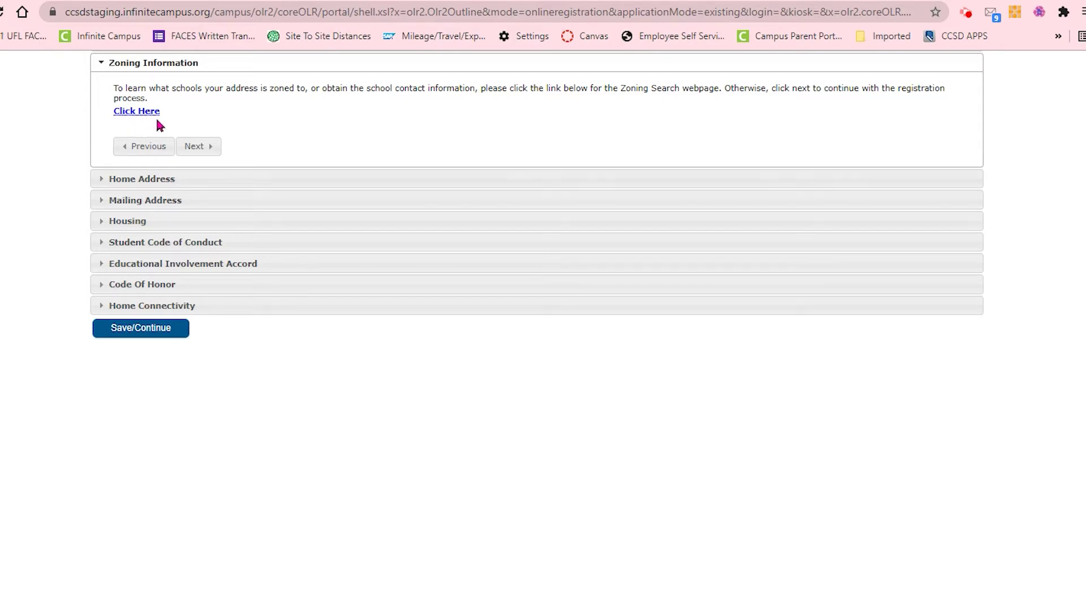
{"action": "left_click", "coordinate": [198, 147]}
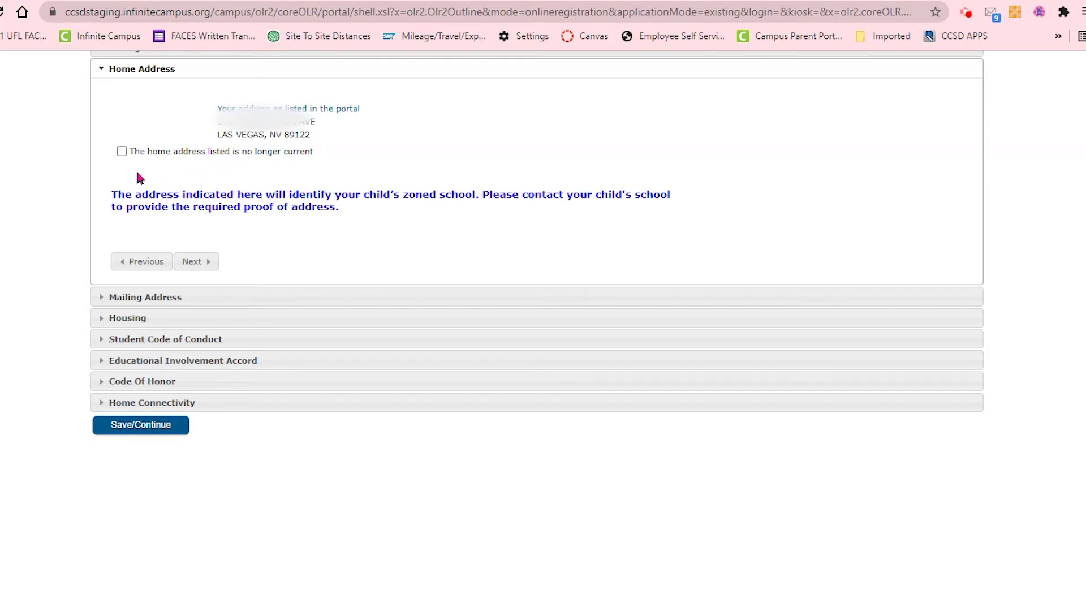
Keep the home address as current and mark no separate mailing address.
{"action": "left_click", "coordinate": [122, 152]}
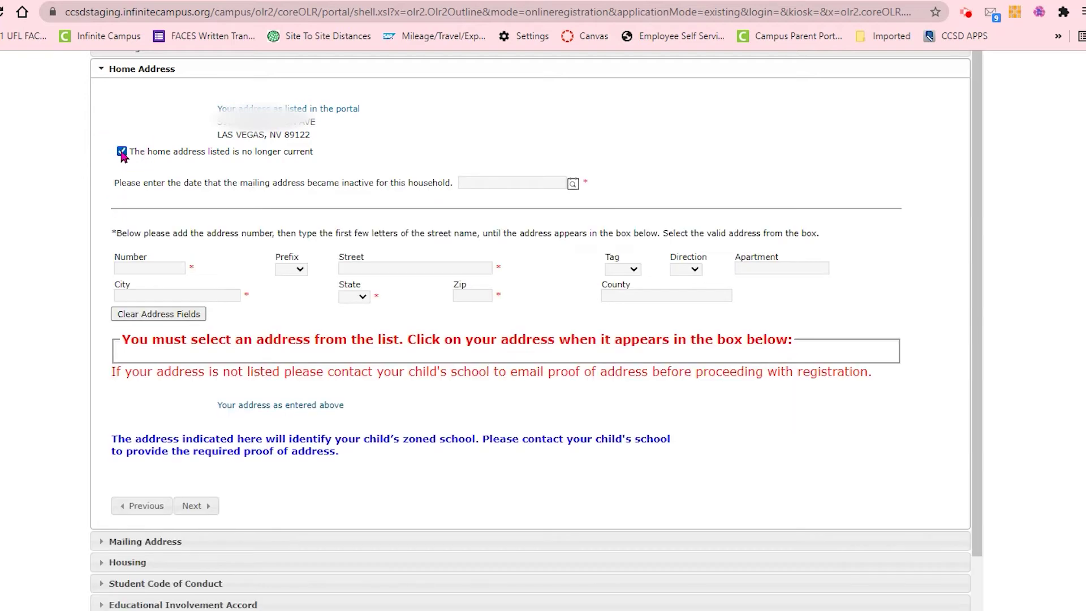
{"action": "left_click", "coordinate": [121, 151]}
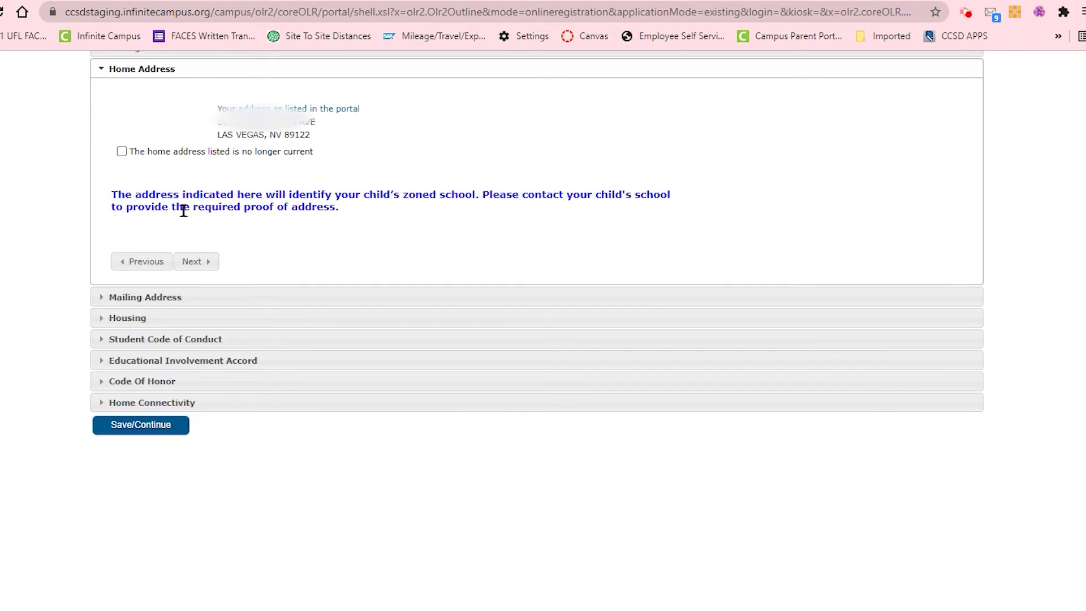
{"action": "left_click", "coordinate": [190, 261]}
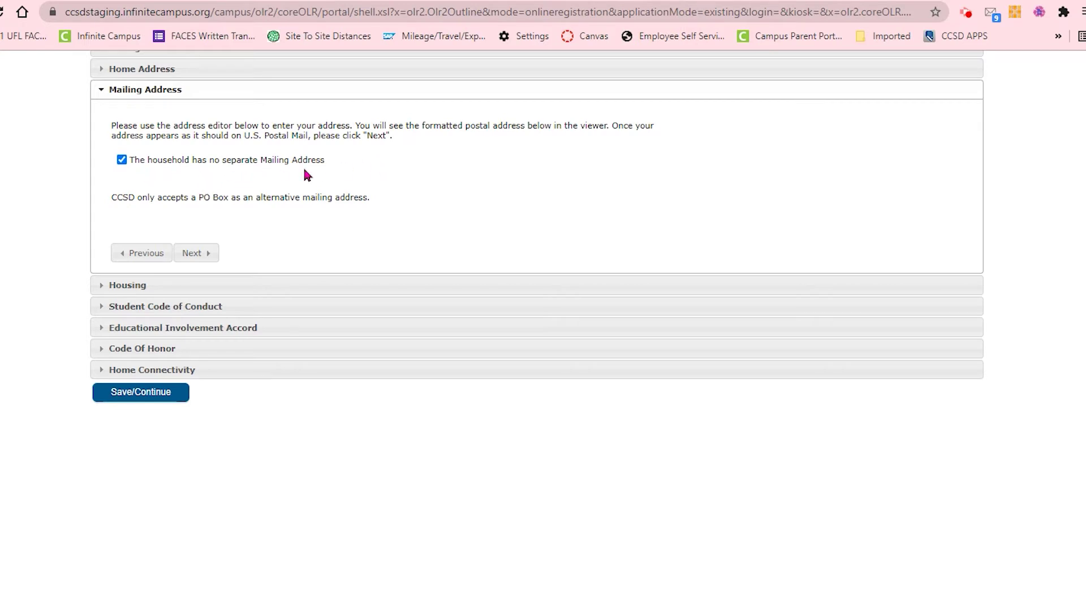
{"action": "left_click", "coordinate": [122, 161]}
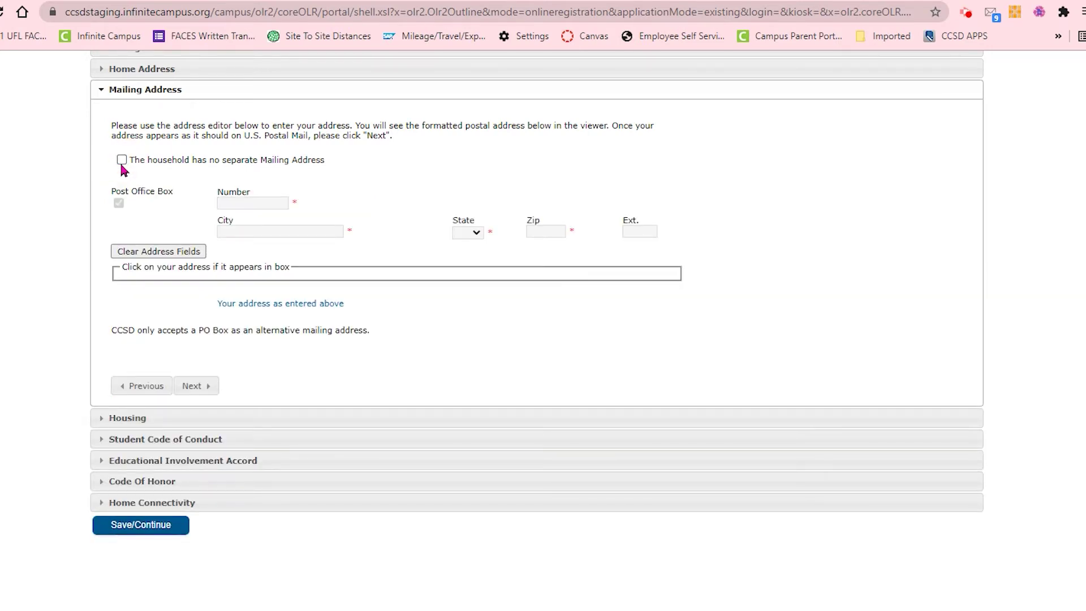
{"action": "left_click", "coordinate": [122, 160]}
{"action": "left_click", "coordinate": [186, 254]}
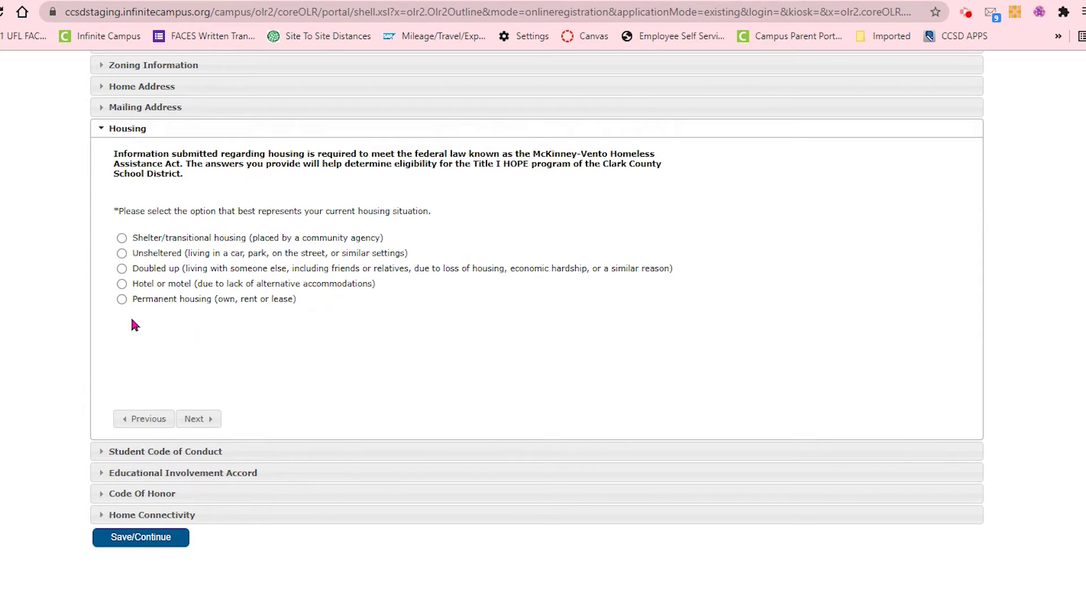
Choose permanent housing, read the Student Code of Conduct, and agree to it.
{"action": "left_click", "coordinate": [122, 299]}
{"action": "left_click", "coordinate": [198, 418]}
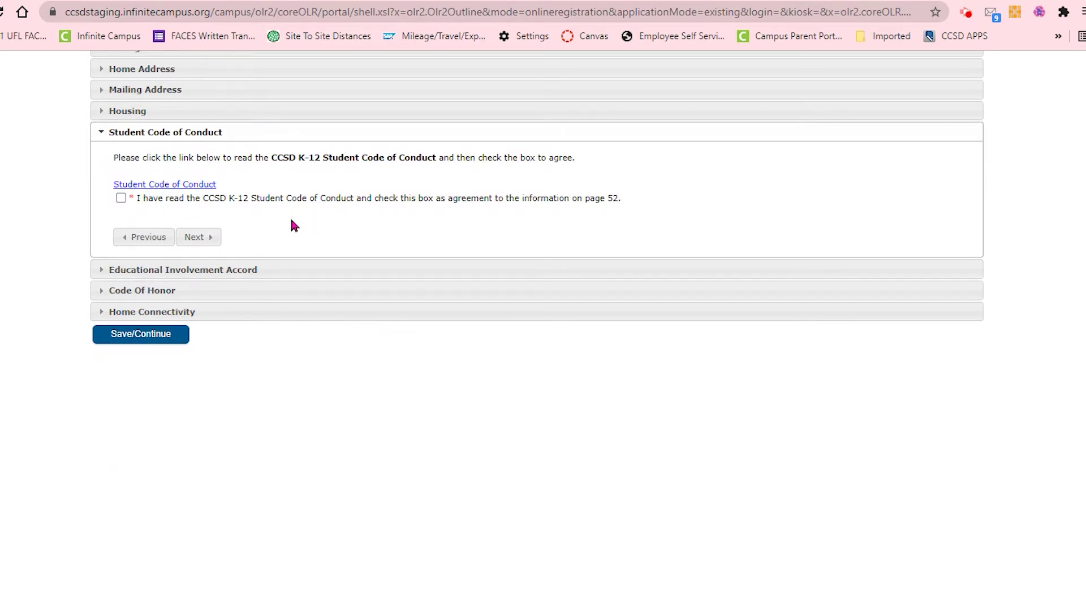
{"action": "left_click", "coordinate": [154, 185]}
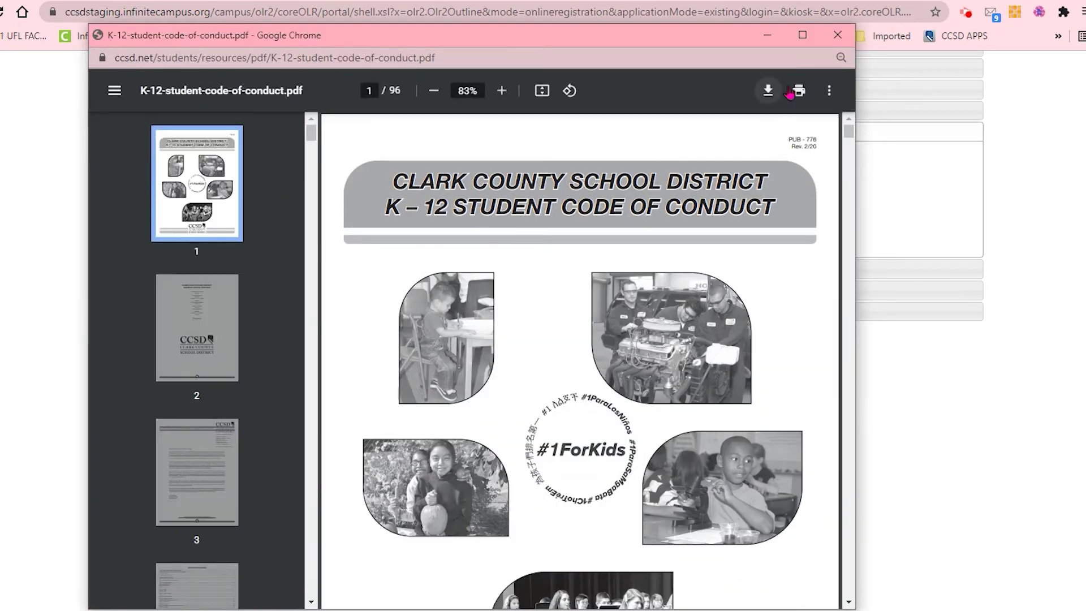
{"action": "left_click", "coordinate": [837, 35]}
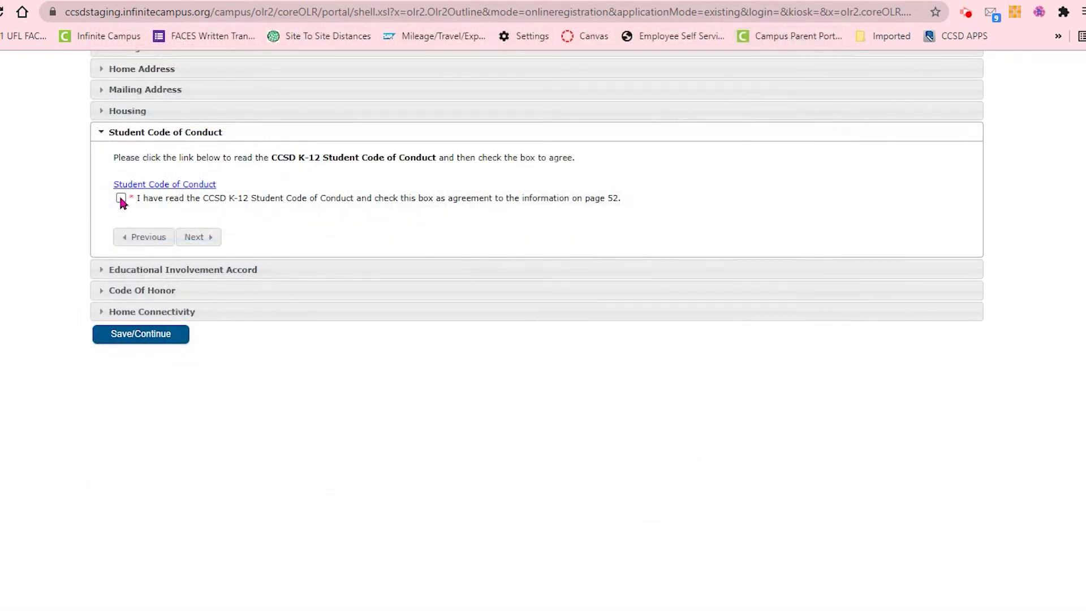
{"action": "left_click", "coordinate": [121, 199]}
{"action": "left_click", "coordinate": [196, 236]}
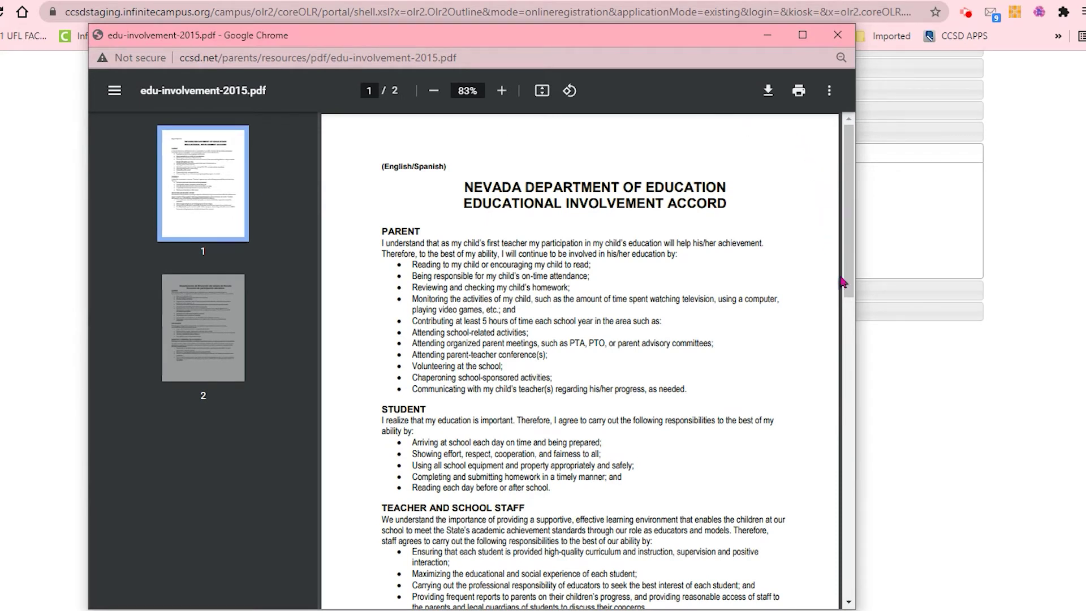
Close the Accord document, agree to the Educational Involvement Accord, and continue to Code Of Honor.
{"action": "left_click", "coordinate": [836, 37]}
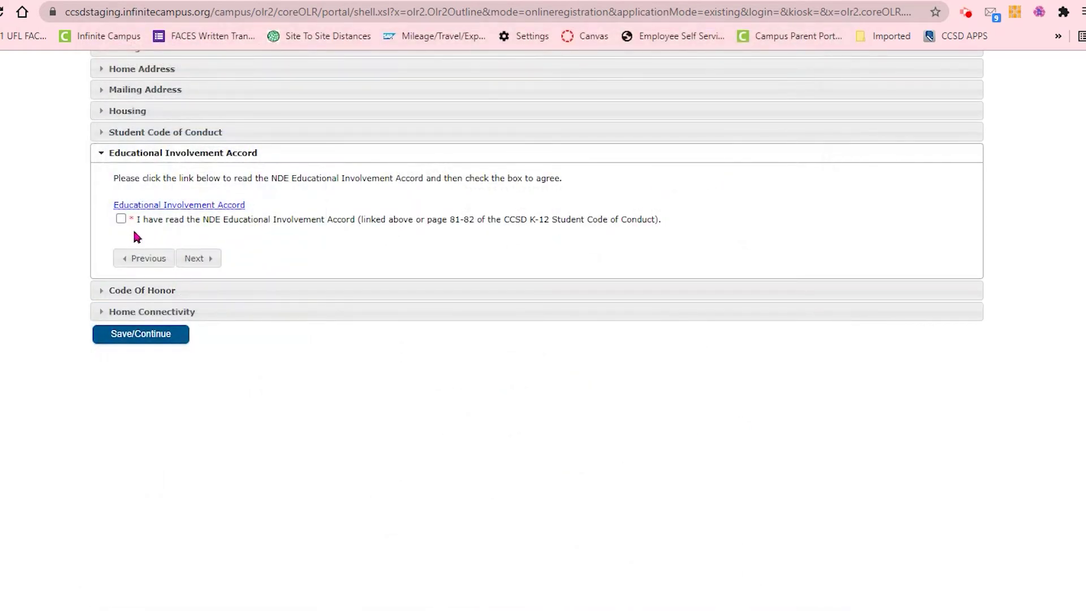
{"action": "left_click", "coordinate": [122, 218]}
{"action": "left_click", "coordinate": [189, 260]}
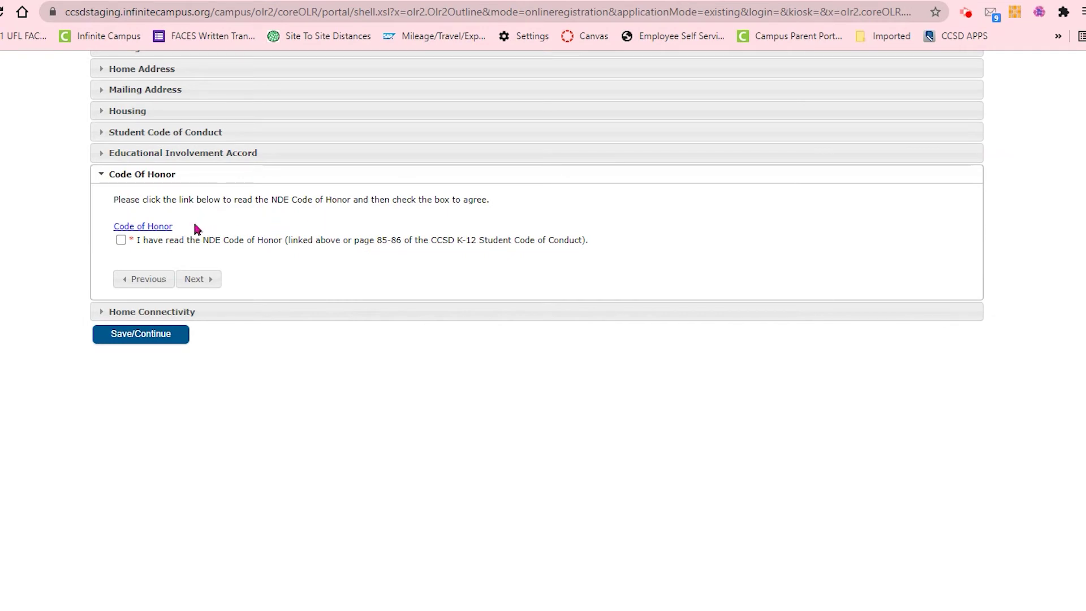
View the NDE Code of Honor document and check the agreement that it was read.
{"action": "left_click", "coordinate": [146, 226]}
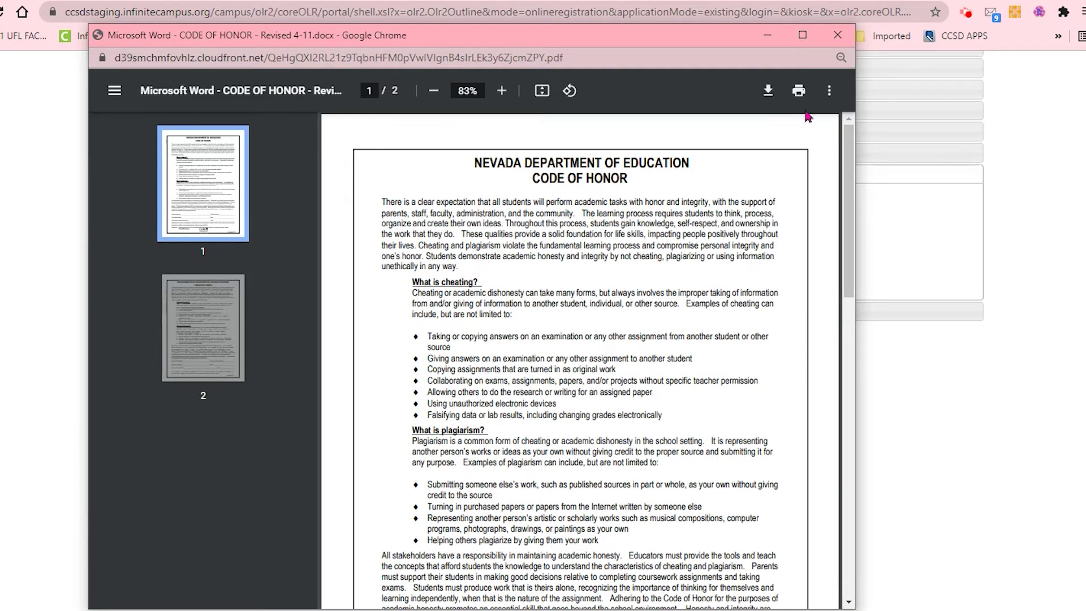
{"action": "left_click", "coordinate": [837, 36]}
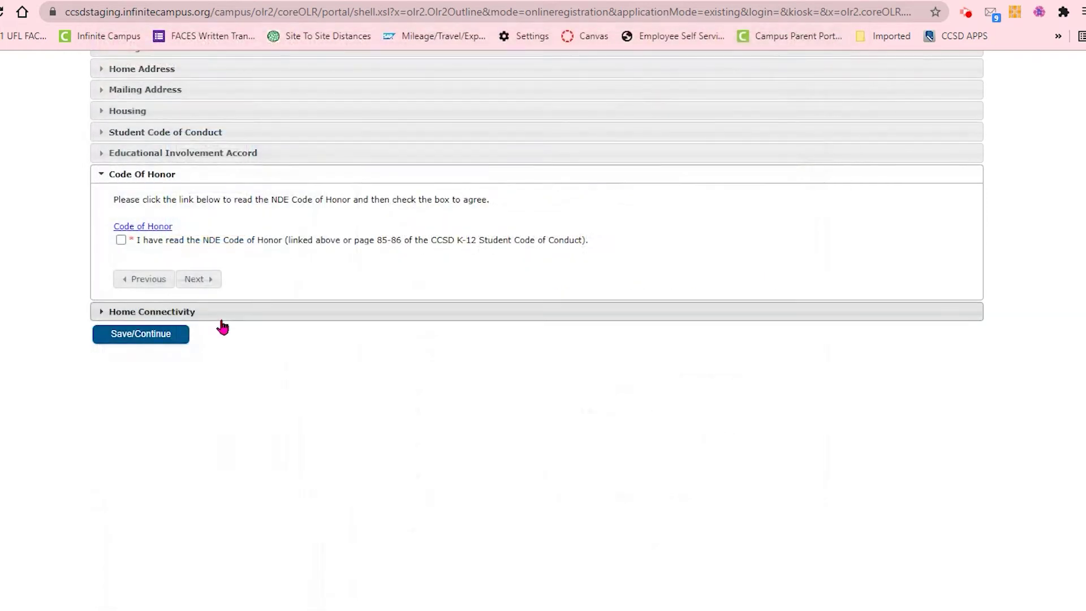
{"action": "left_click", "coordinate": [120, 240]}
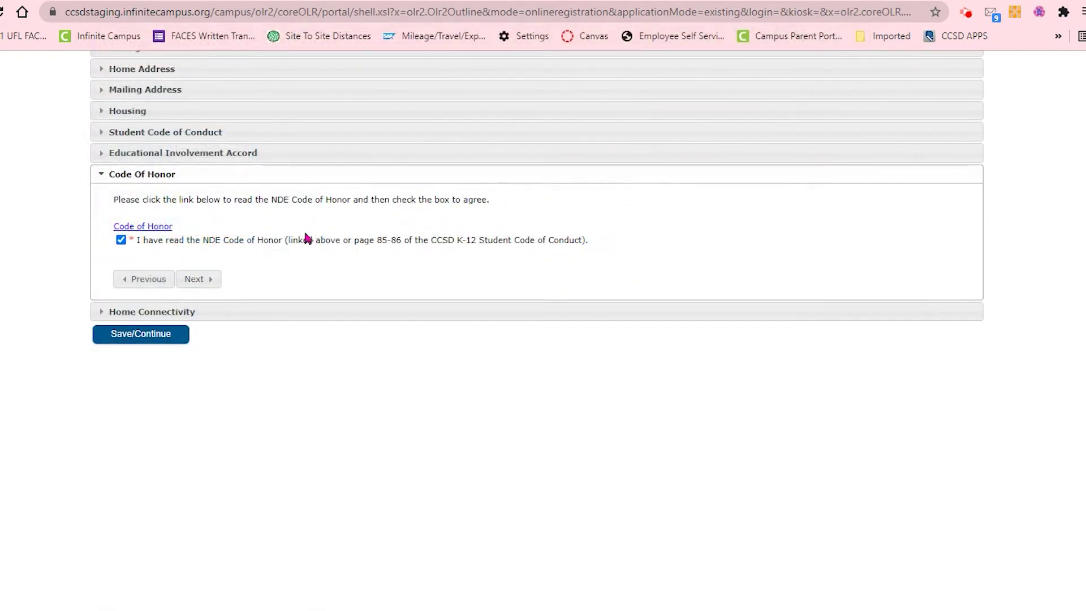
Answer Yes to reliable home internet under Home Connectivity and save the household section.
{"action": "left_click", "coordinate": [201, 279]}
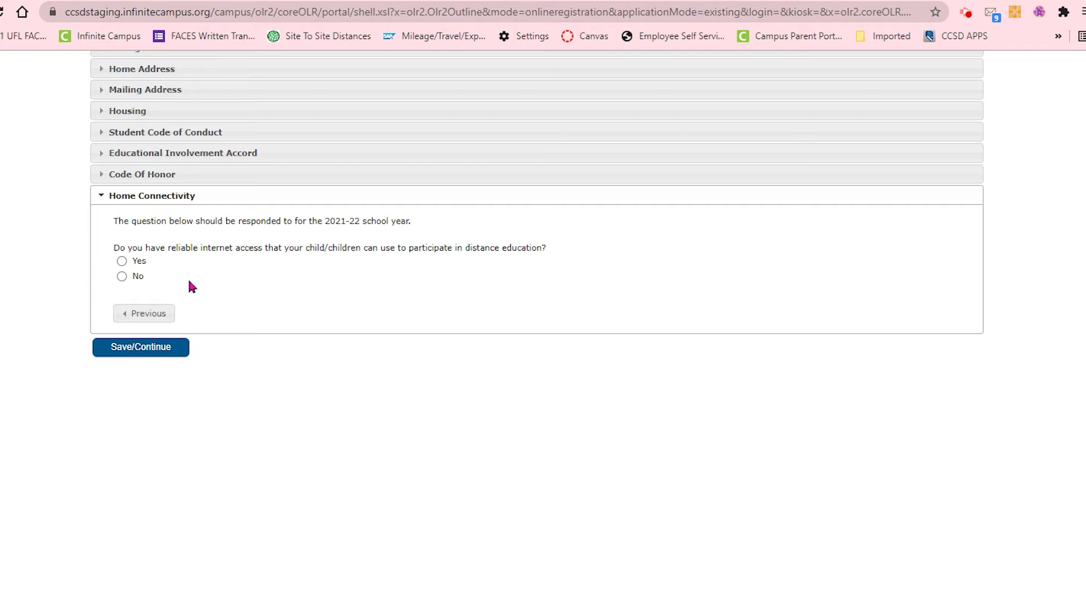
{"action": "left_click", "coordinate": [169, 353]}
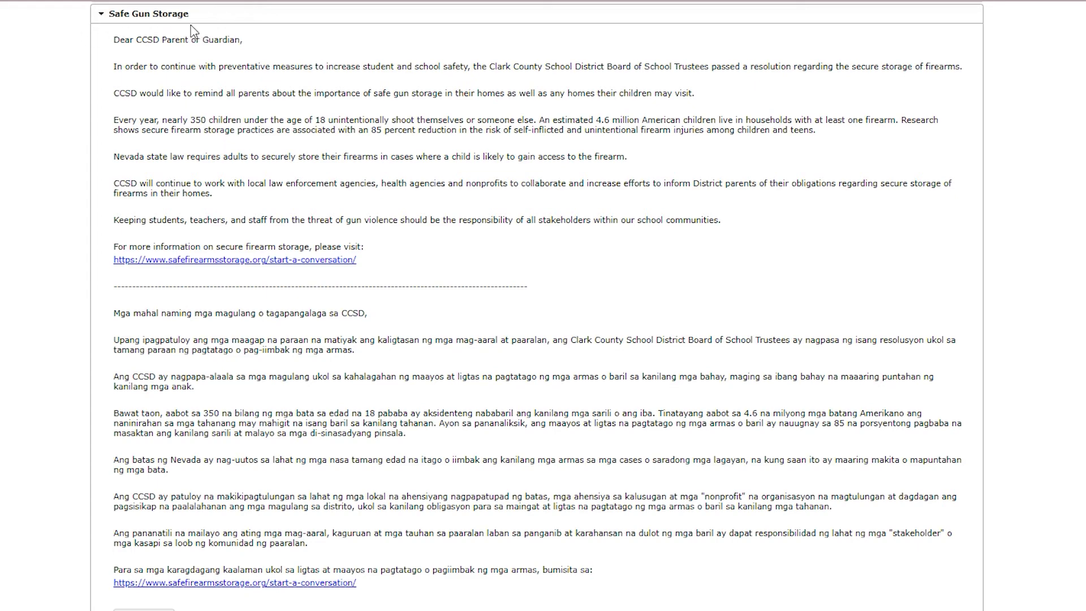
Read to the end of the Safe Gun Storage letter and continue to Parent/Guardian.
{"action": "scroll", "coordinate": [275, 389], "scroll_direction": "down", "scroll_amount": 3}
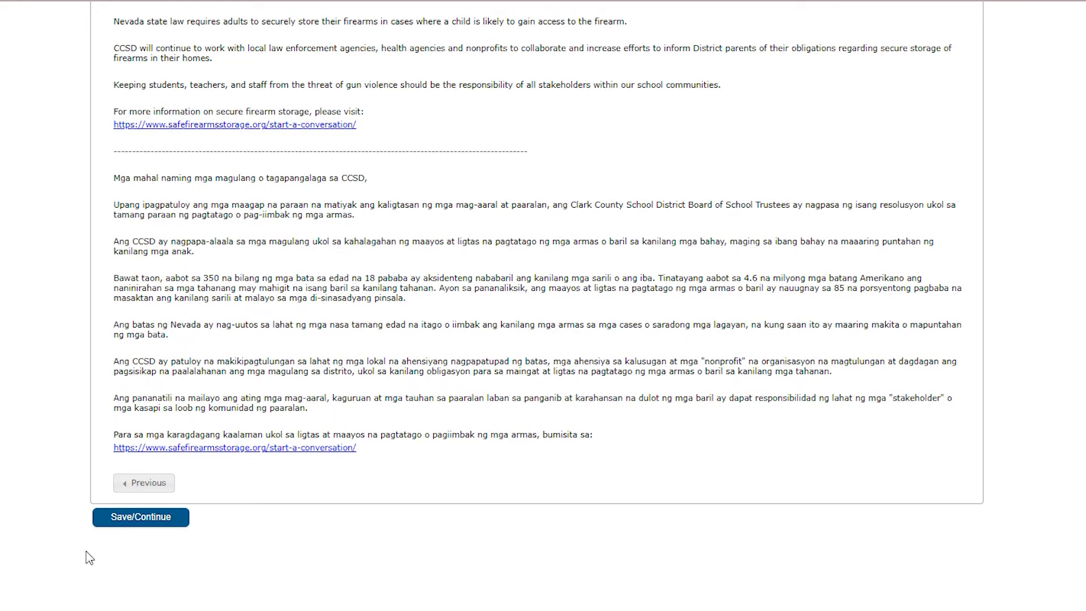
{"action": "left_click", "coordinate": [159, 527]}
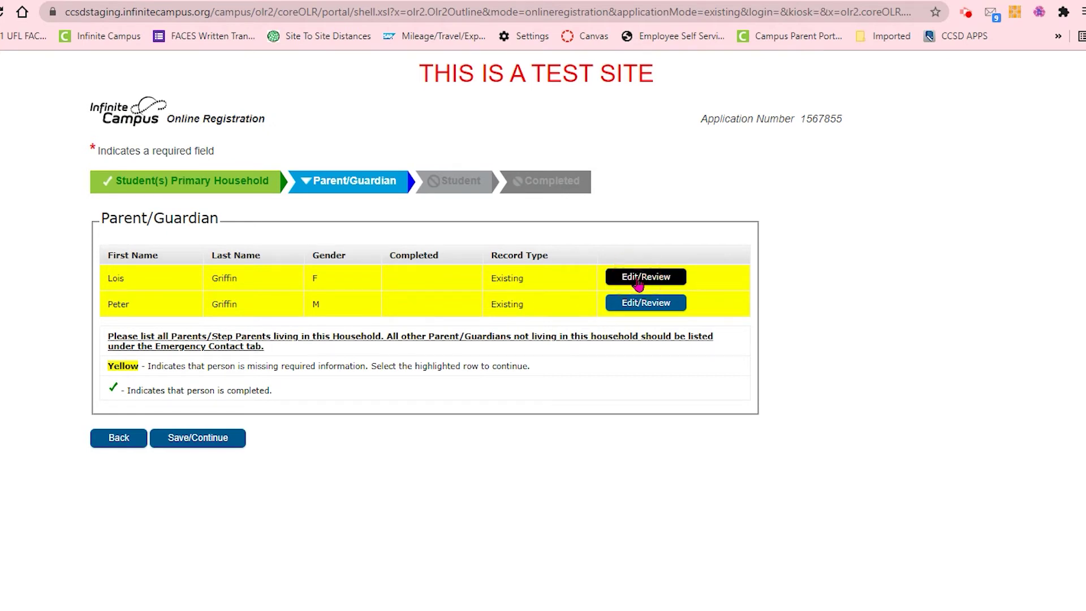
Review the first parent's record, answering No to military service and federal property work, and save it.
{"action": "left_click", "coordinate": [638, 278]}
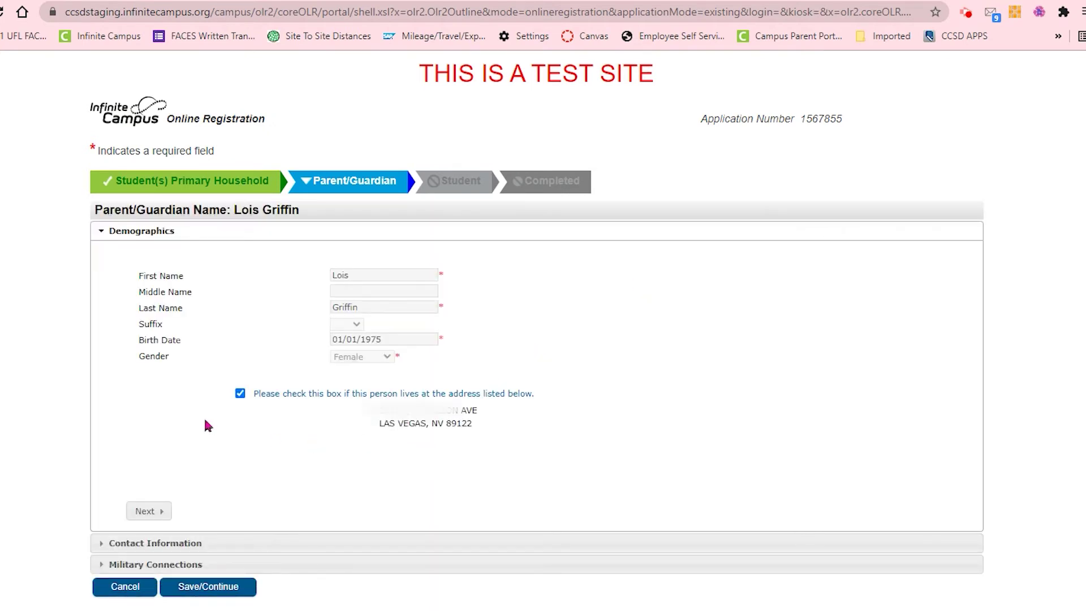
{"action": "left_click", "coordinate": [146, 510]}
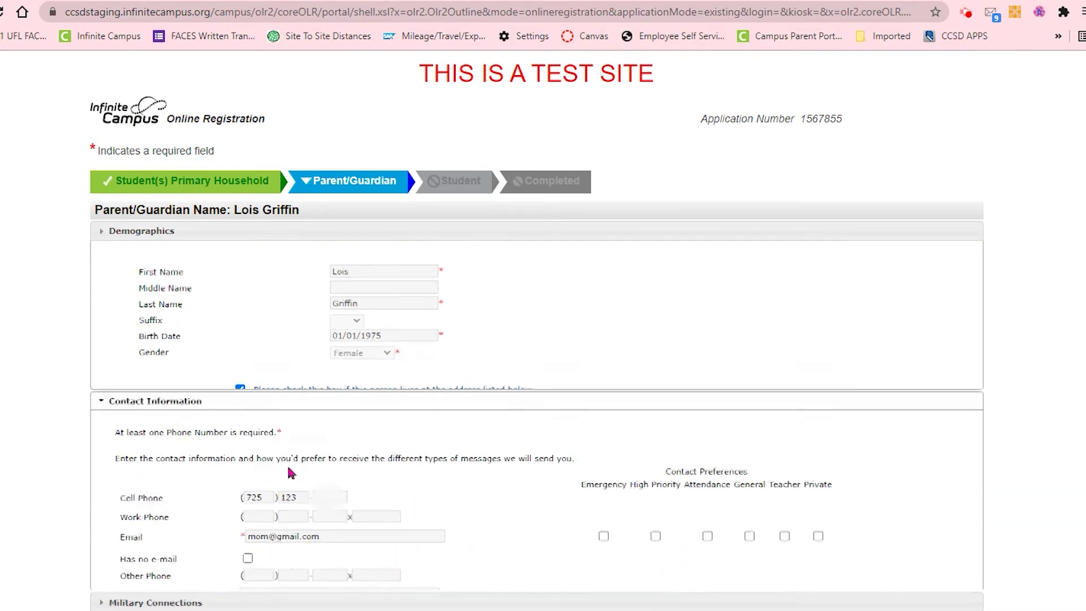
{"action": "scroll", "coordinate": [470, 308], "scroll_direction": "down", "scroll_amount": 1}
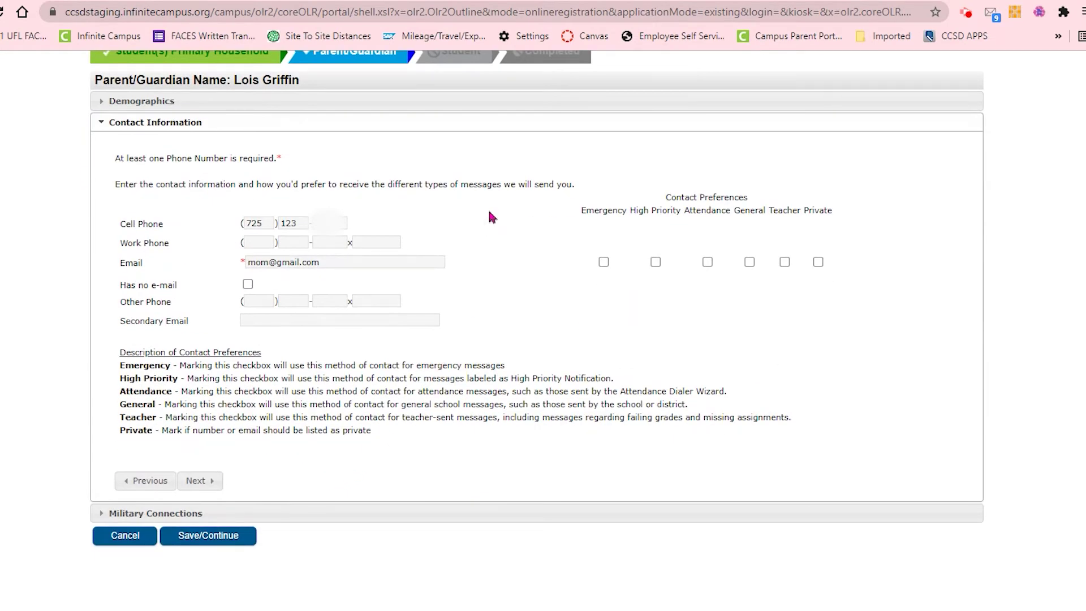
{"action": "left_click", "coordinate": [201, 480]}
{"action": "scroll", "coordinate": [492, 336], "scroll_direction": "down", "scroll_amount": 1}
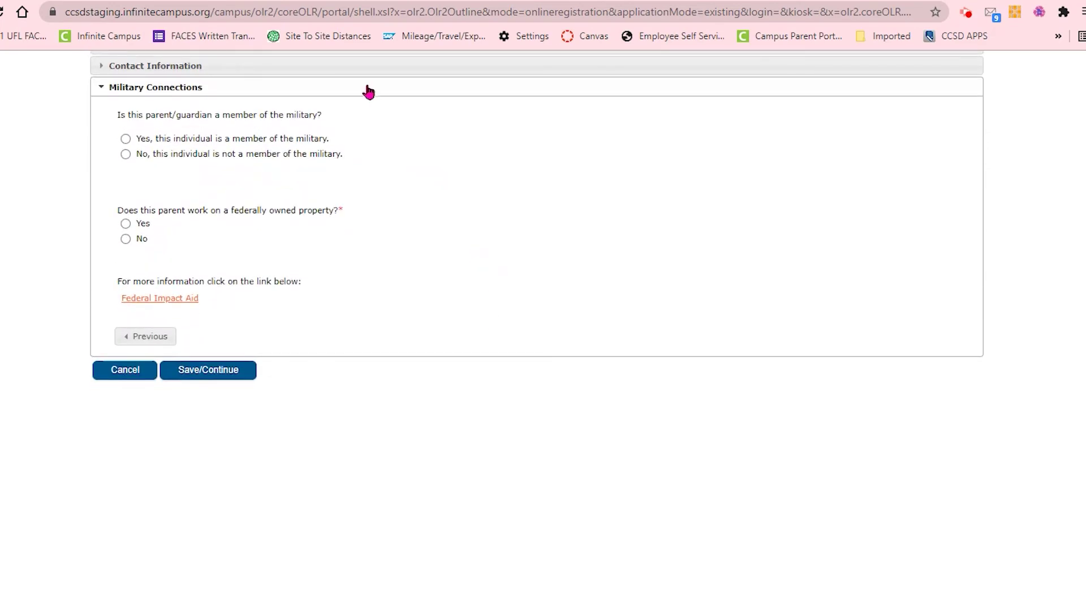
{"action": "left_click", "coordinate": [125, 154]}
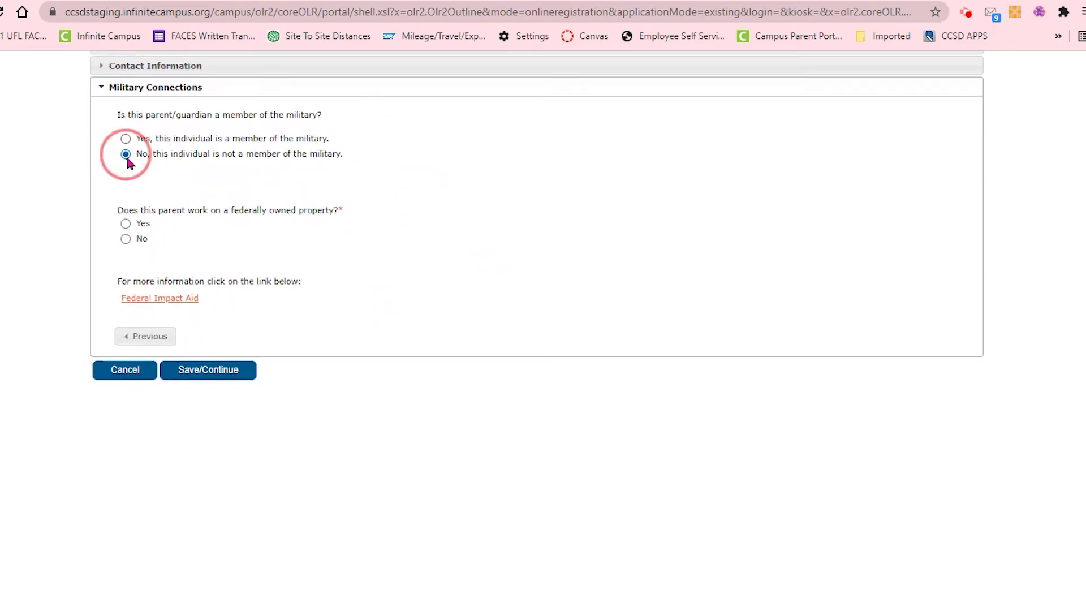
{"action": "left_click", "coordinate": [126, 239]}
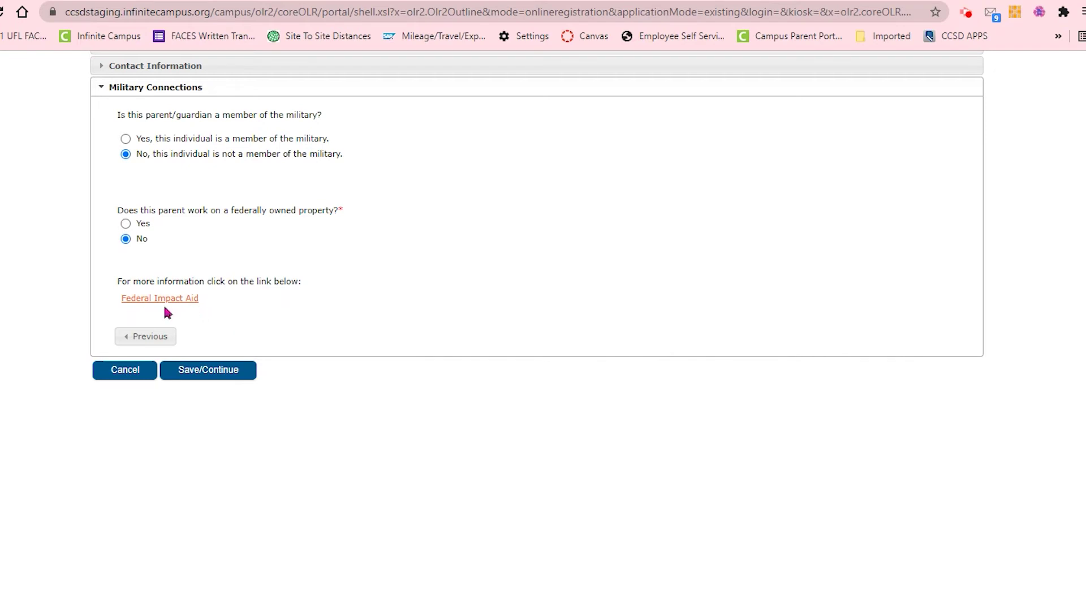
{"action": "left_click", "coordinate": [211, 374]}
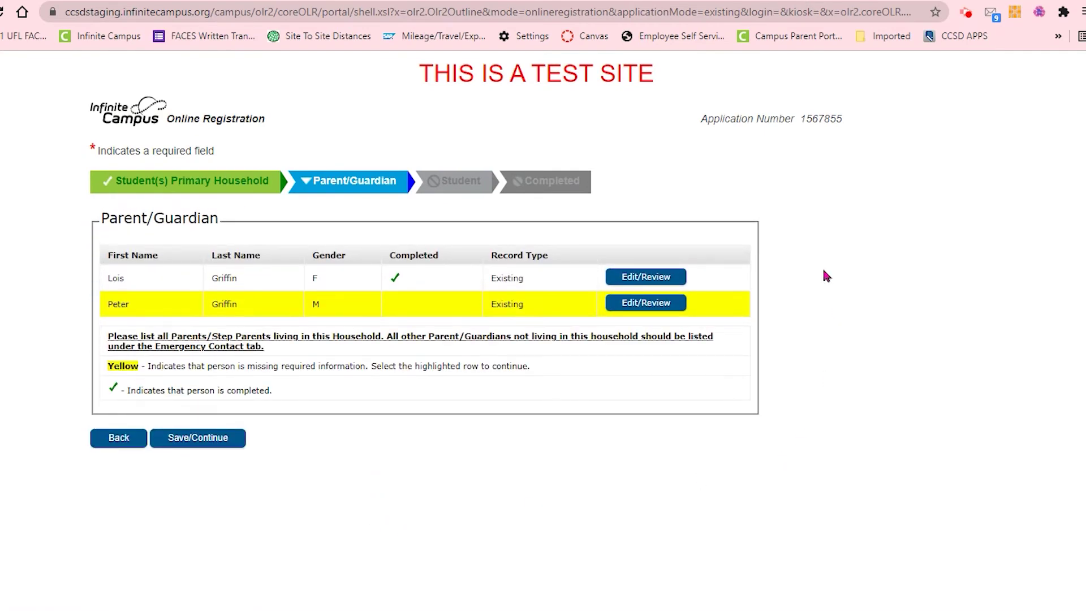
Answer No to both military questions for the second parent, save, and continue to the Student step.
{"action": "left_click", "coordinate": [645, 305]}
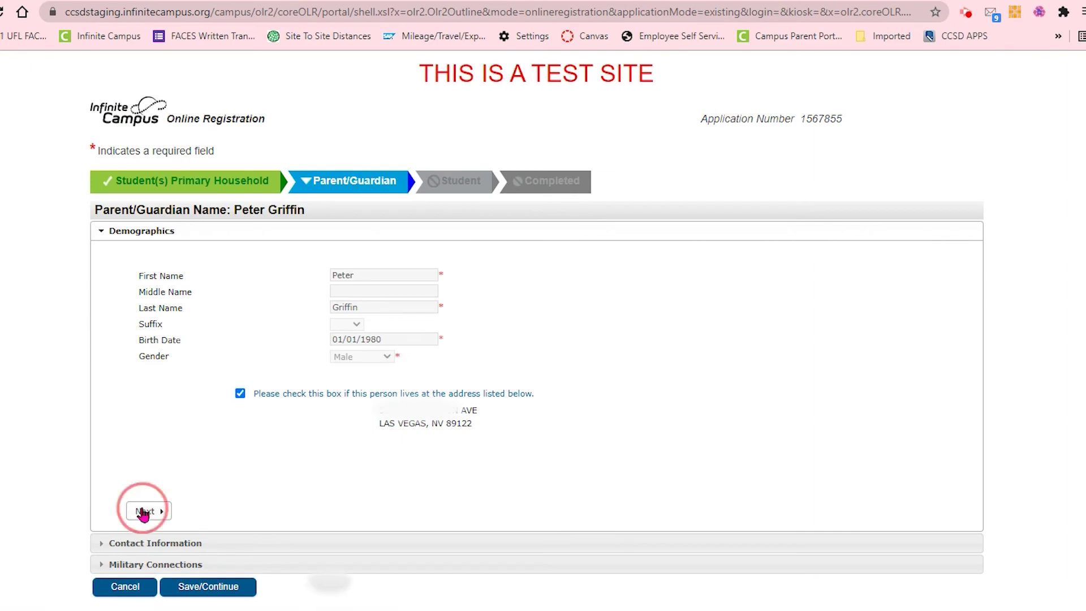
{"action": "left_click", "coordinate": [145, 512]}
{"action": "left_click", "coordinate": [201, 481]}
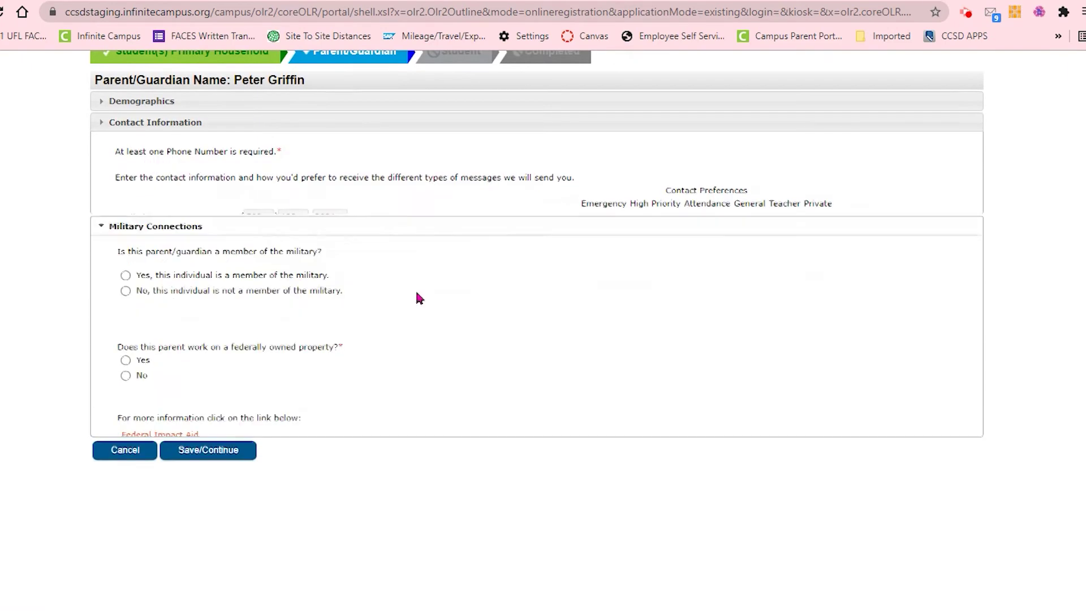
{"action": "left_click", "coordinate": [125, 153]}
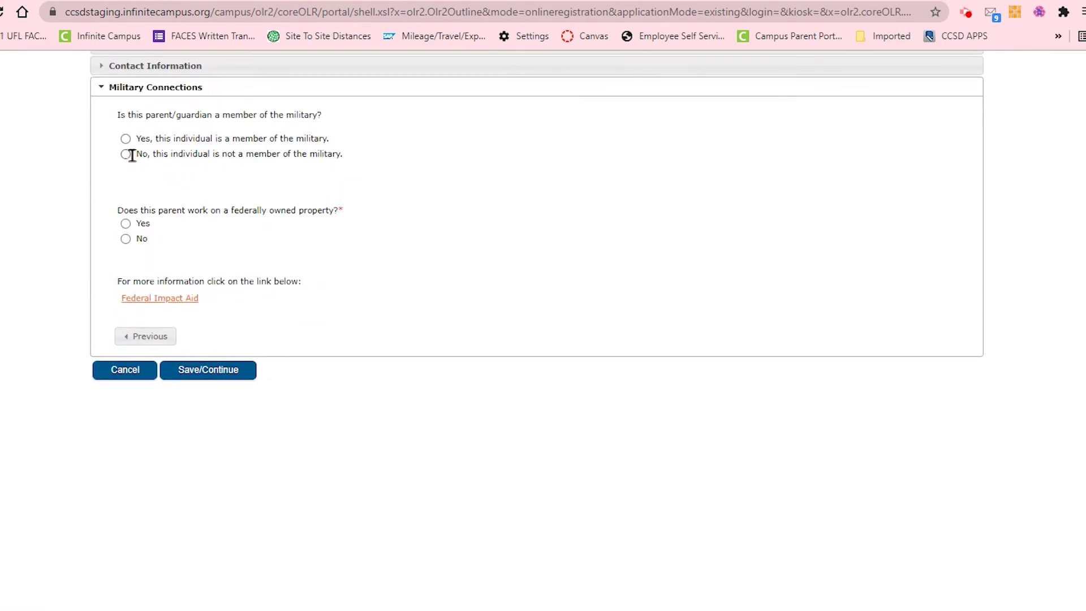
{"action": "left_click", "coordinate": [125, 238]}
{"action": "left_click", "coordinate": [204, 373]}
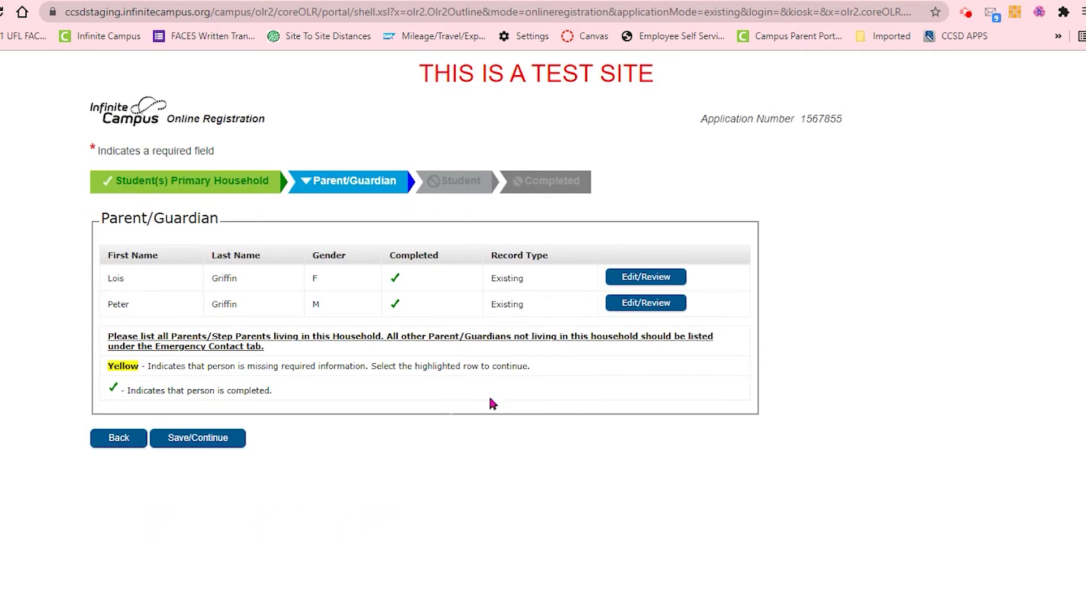
{"action": "left_click", "coordinate": [227, 440]}
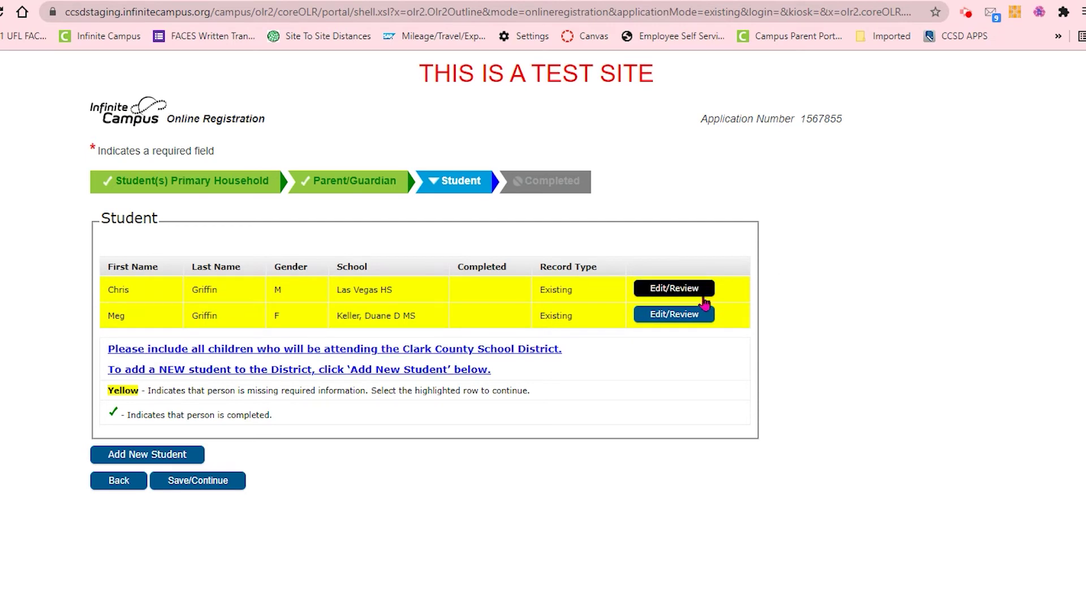
Review the second student's Tribal Enrollment, Parent Relationships and Emergency Contact sections, reaching the Acceptable Use Policy.
{"action": "left_click", "coordinate": [701, 313]}
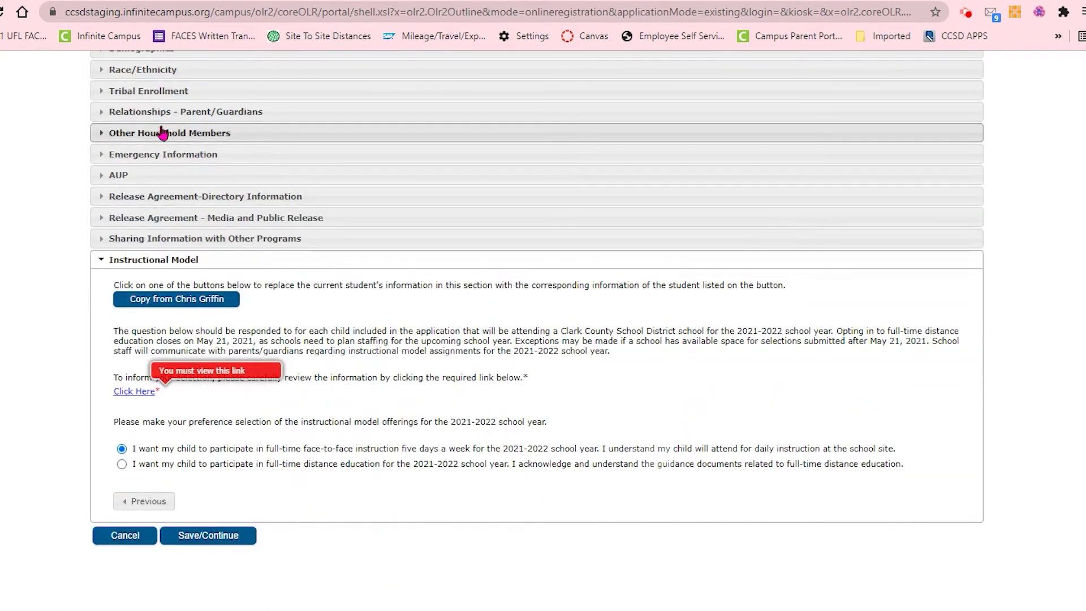
{"action": "left_click", "coordinate": [164, 91]}
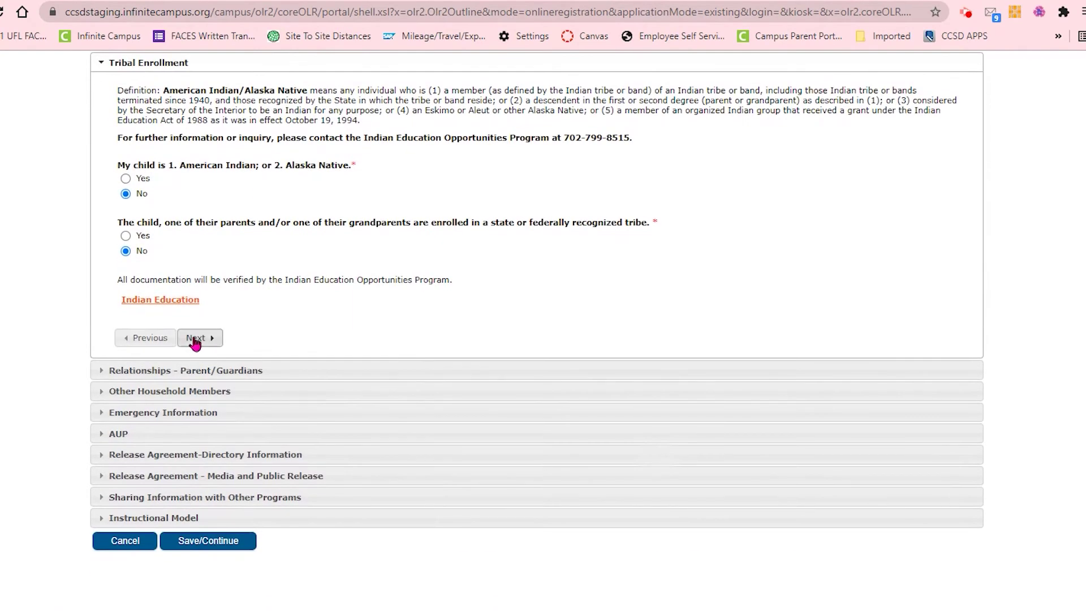
{"action": "left_click", "coordinate": [195, 340]}
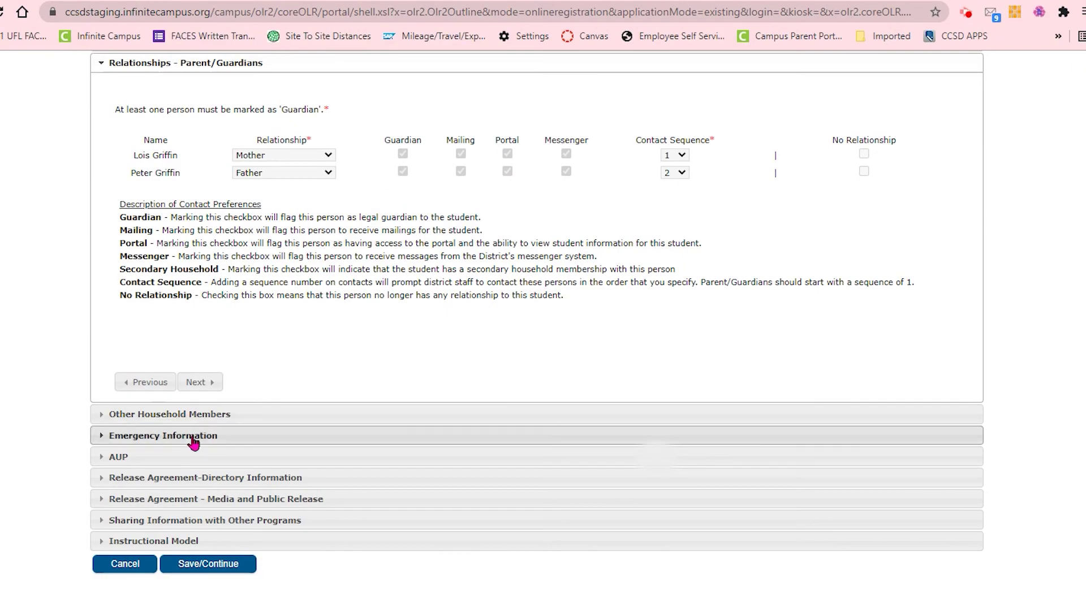
{"action": "left_click", "coordinate": [192, 437]}
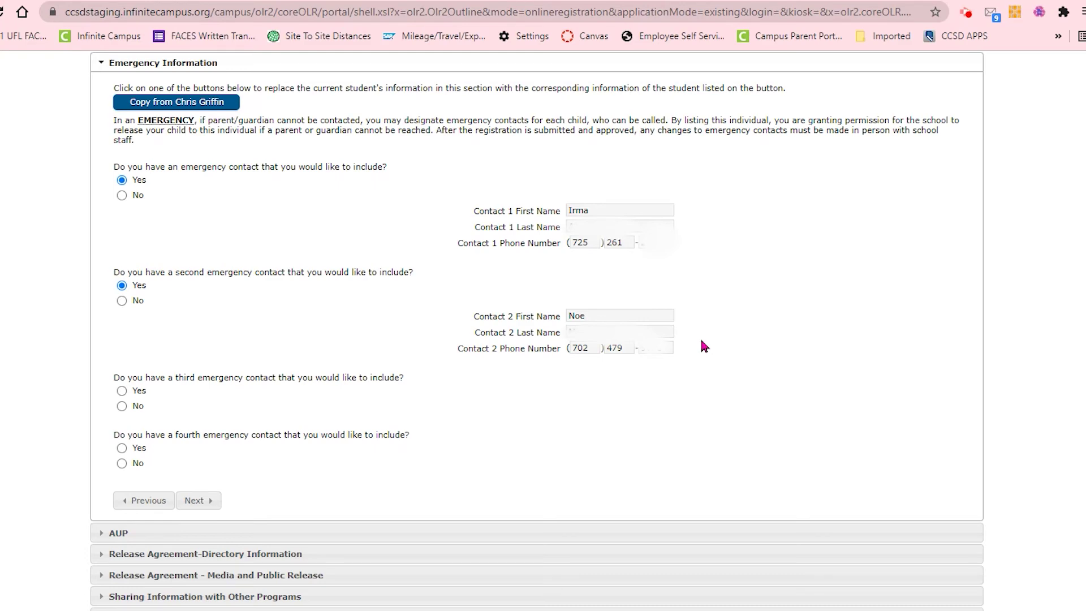
{"action": "scroll", "coordinate": [701, 340], "scroll_direction": "down", "scroll_amount": 1}
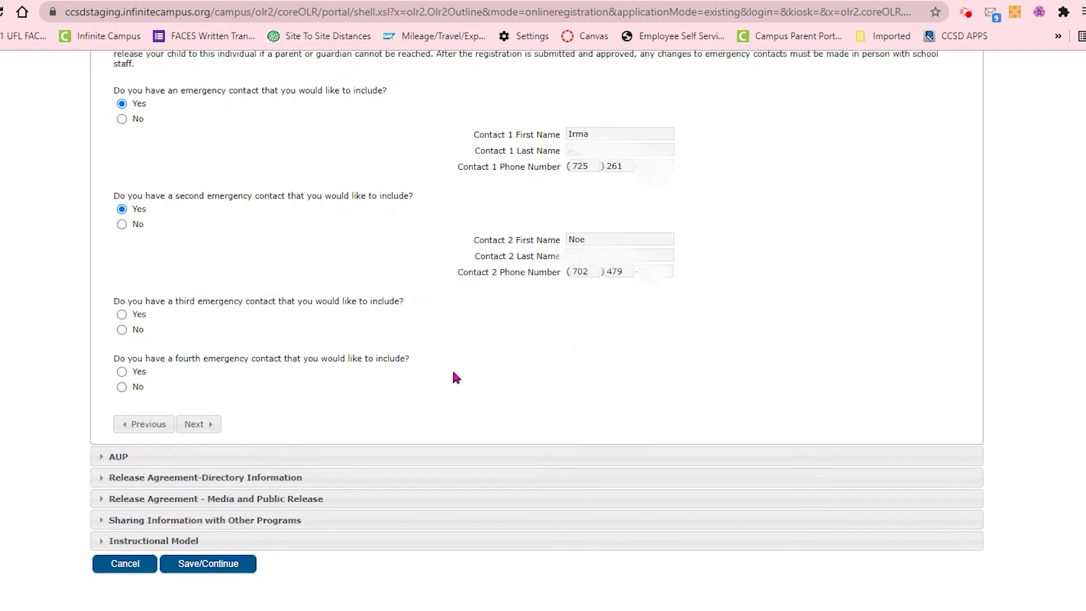
{"action": "left_click", "coordinate": [400, 456]}
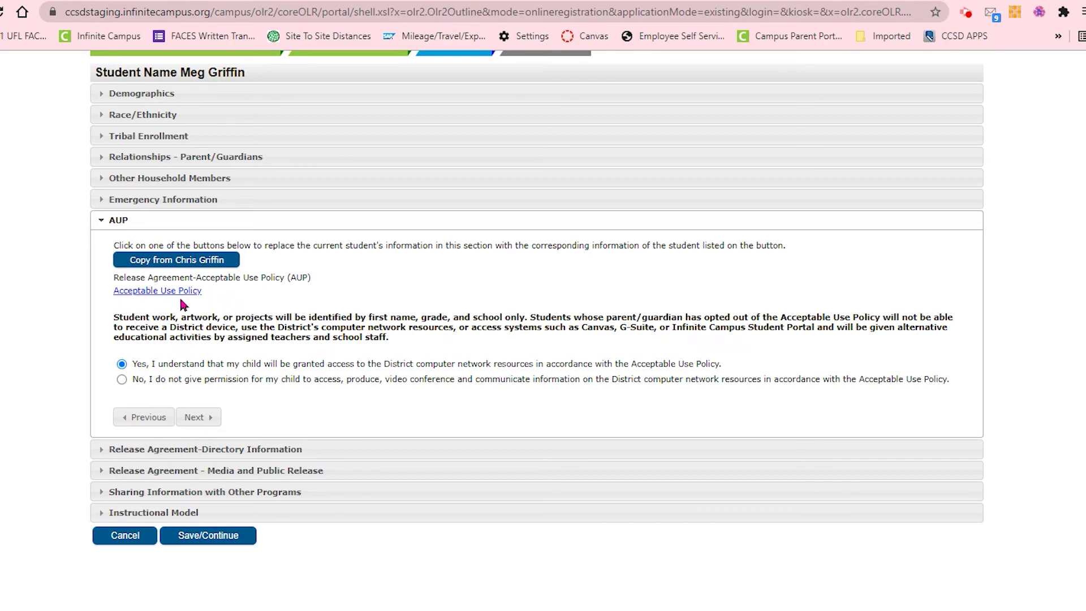
Continue past the Directory Information and Media and Public Release agreements to Sharing Information with Other Programs.
{"action": "left_click", "coordinate": [195, 417]}
{"action": "scroll", "coordinate": [365, 368], "scroll_direction": "down", "scroll_amount": 1}
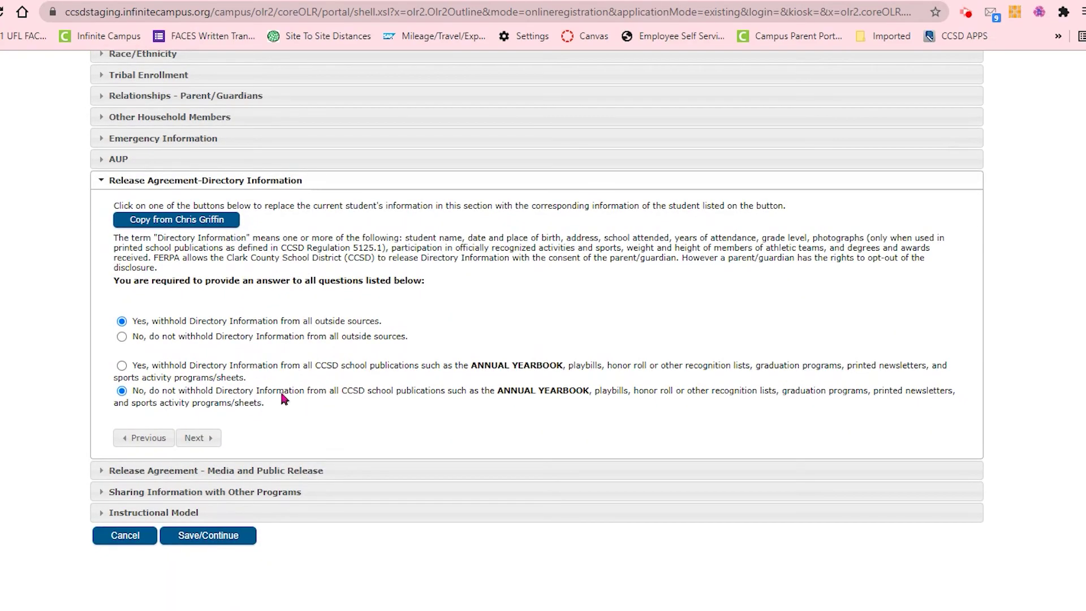
{"action": "left_click", "coordinate": [196, 437]}
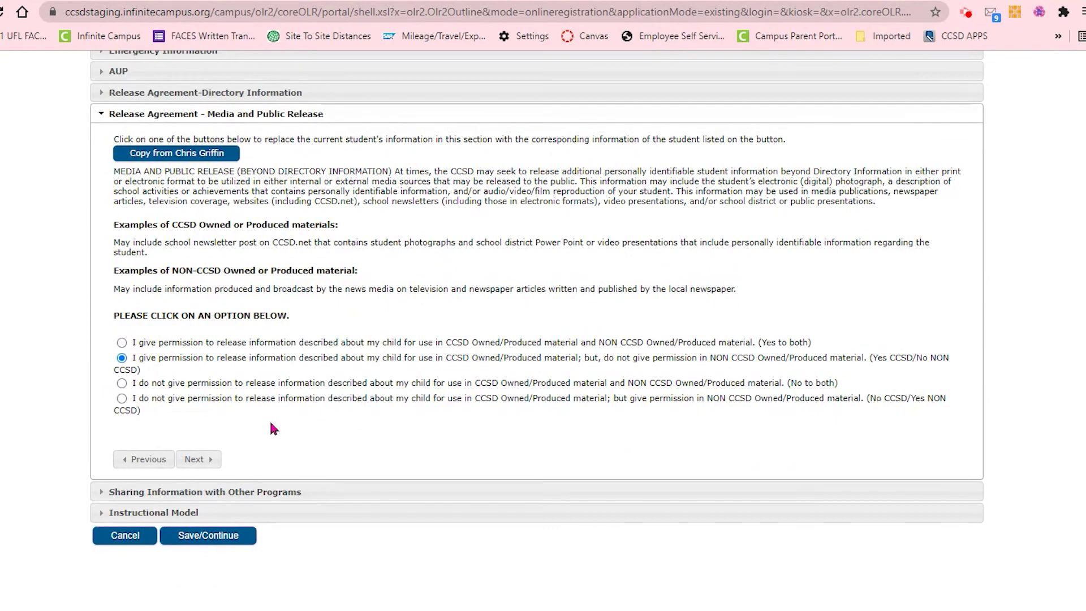
{"action": "left_click", "coordinate": [211, 463]}
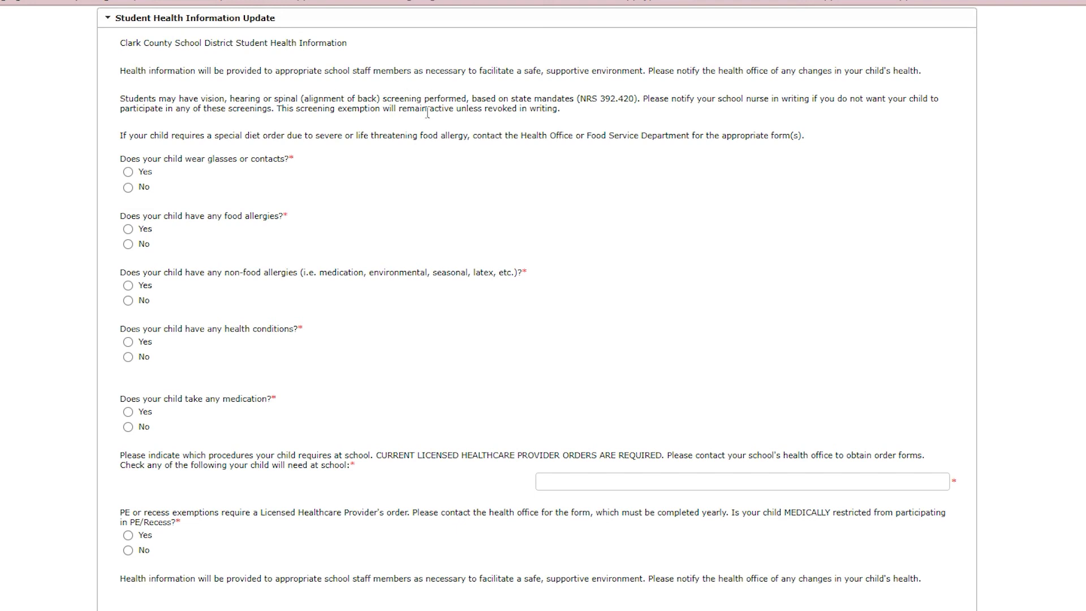
Answer No to glasses, food allergies, non-food allergies and health conditions, choose 'My child does not require any procedure at school', then save.
{"action": "left_click", "coordinate": [128, 189]}
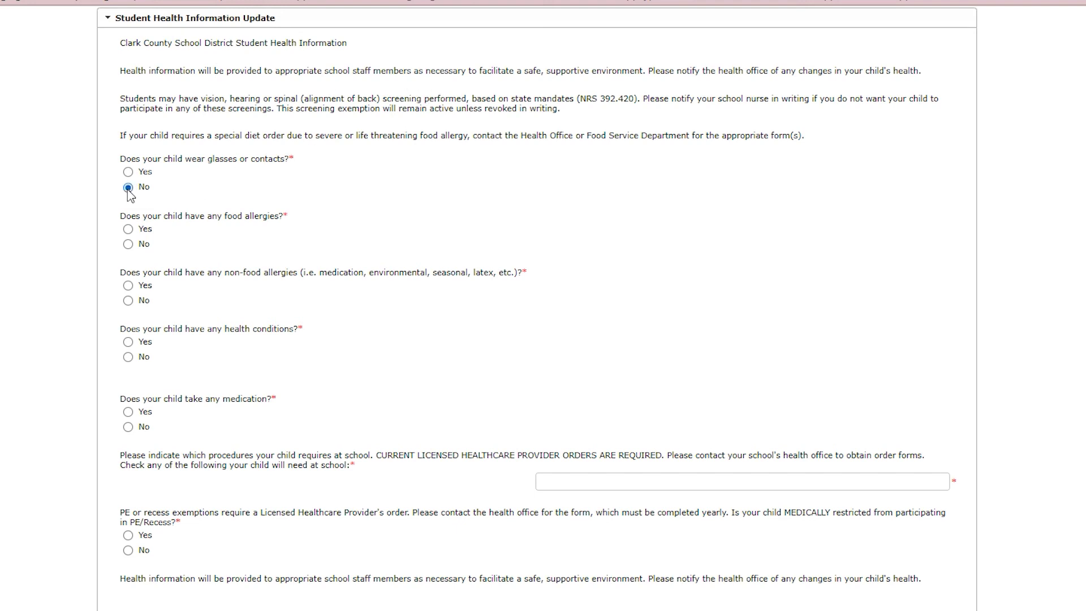
{"action": "left_click", "coordinate": [128, 245]}
{"action": "left_click", "coordinate": [129, 301]}
{"action": "left_click", "coordinate": [128, 356]}
{"action": "left_click", "coordinate": [841, 486]}
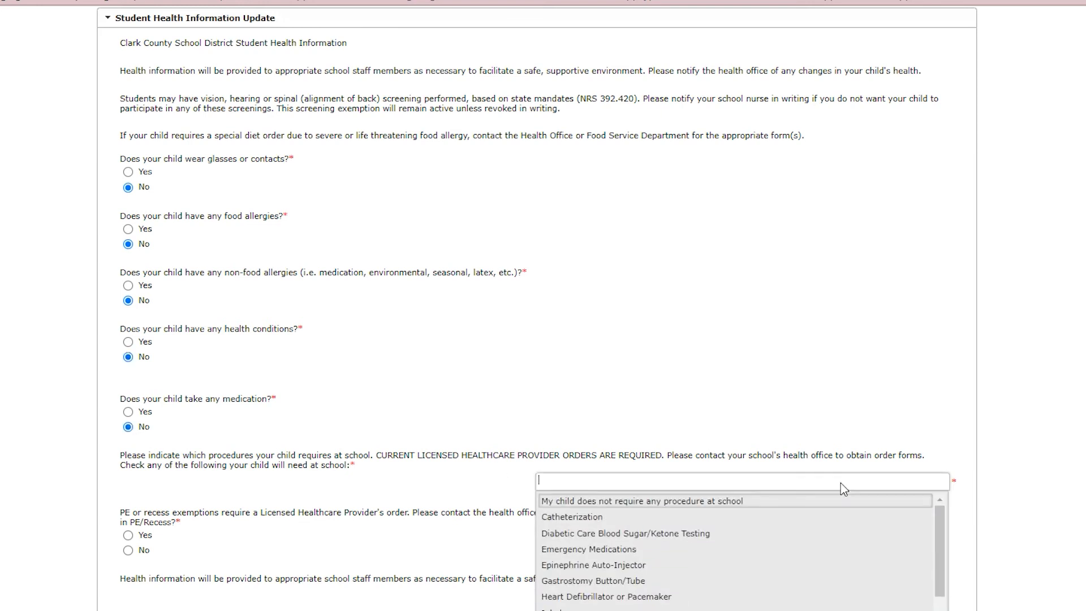
{"action": "left_click", "coordinate": [702, 502]}
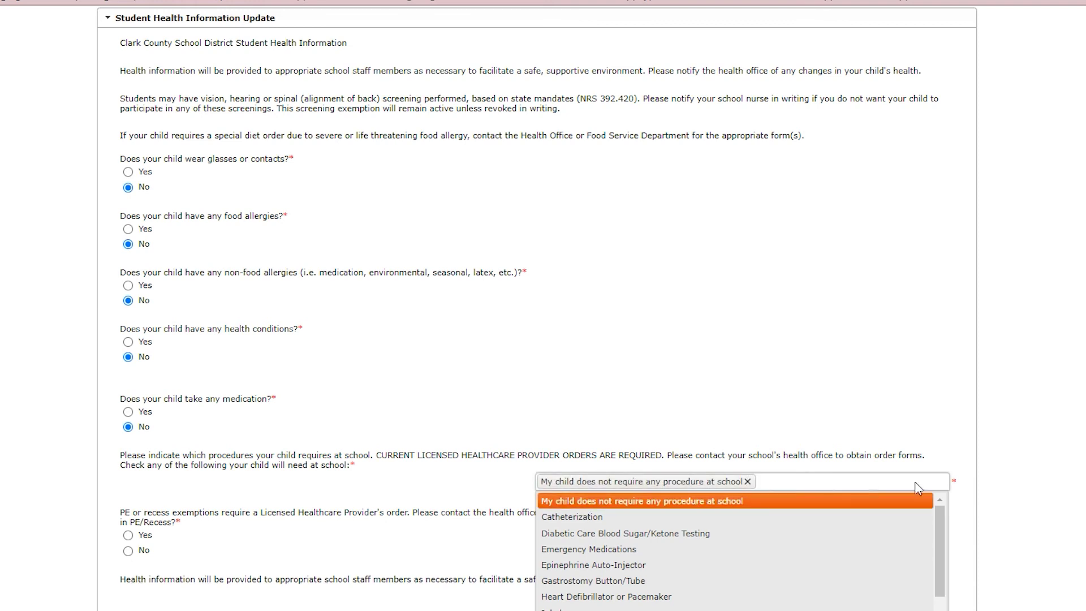
{"action": "left_click", "coordinate": [965, 452]}
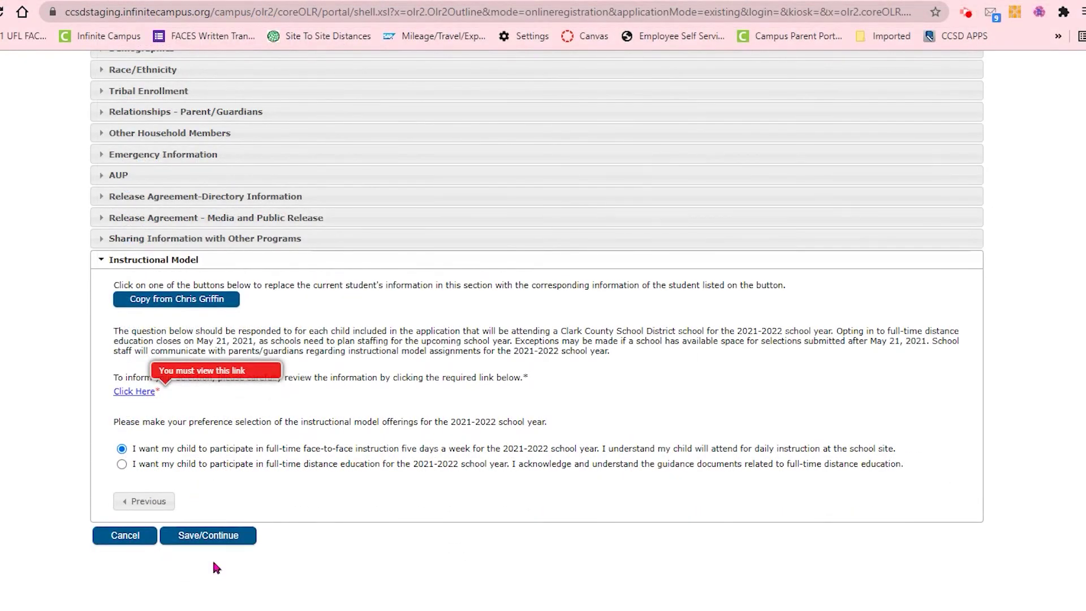
{"action": "left_click", "coordinate": [215, 535]}
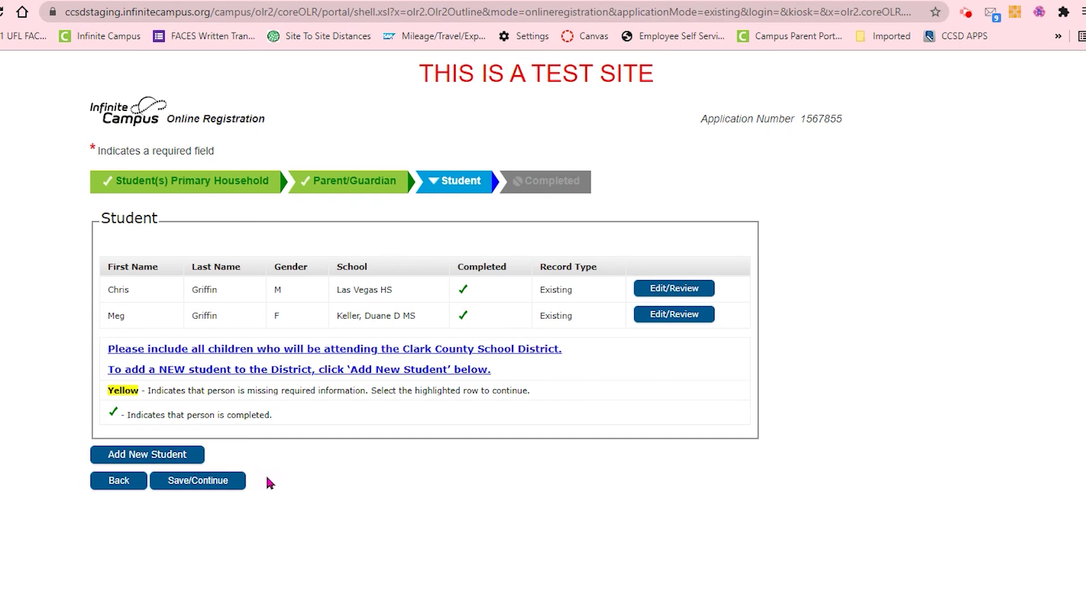
Save the Student list with both students completed to reach the Completed step.
{"action": "left_click", "coordinate": [236, 485]}
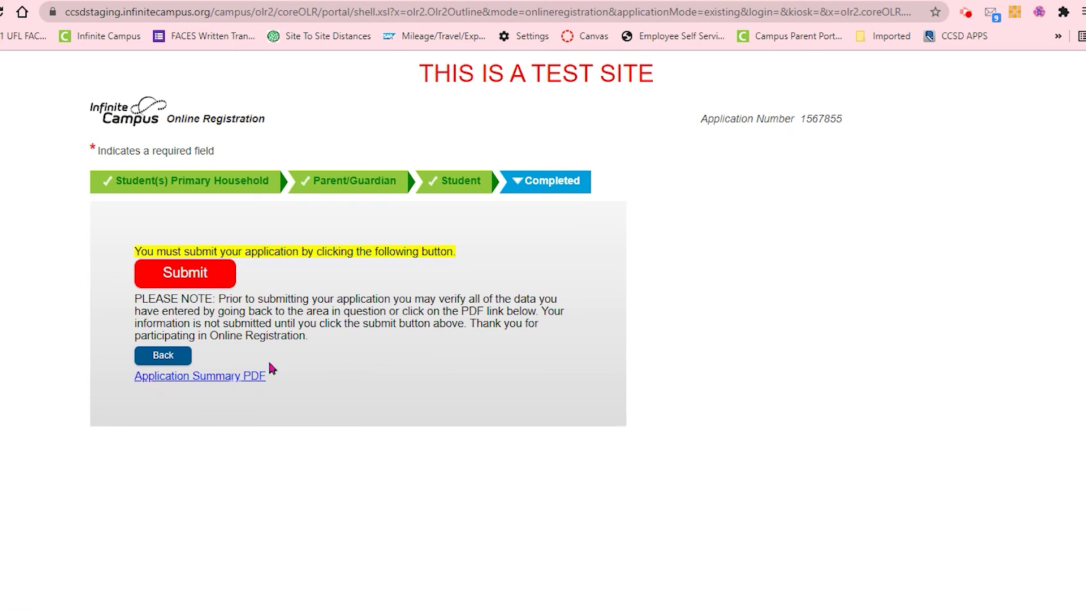
Submit the 2021-22 registration and confirm it in the Warning dialog.
{"action": "left_click", "coordinate": [216, 277]}
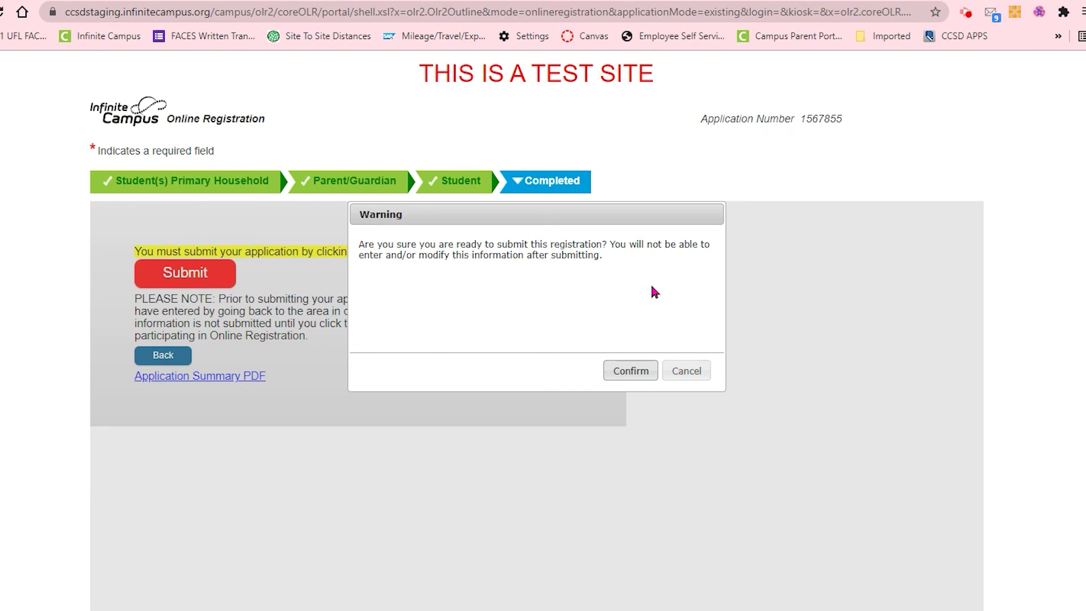
{"action": "left_click", "coordinate": [629, 371]}
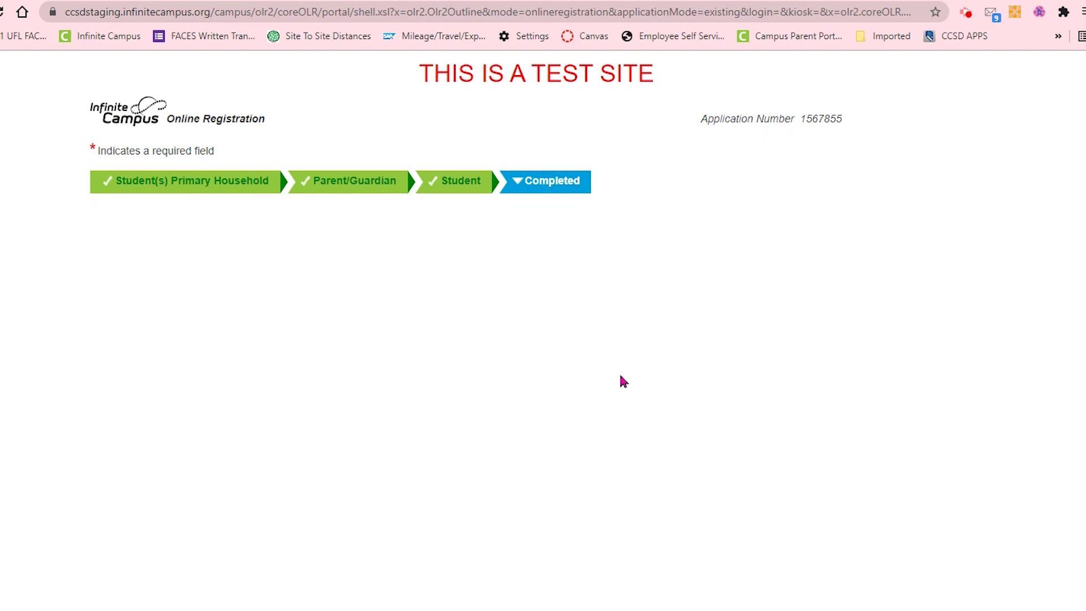